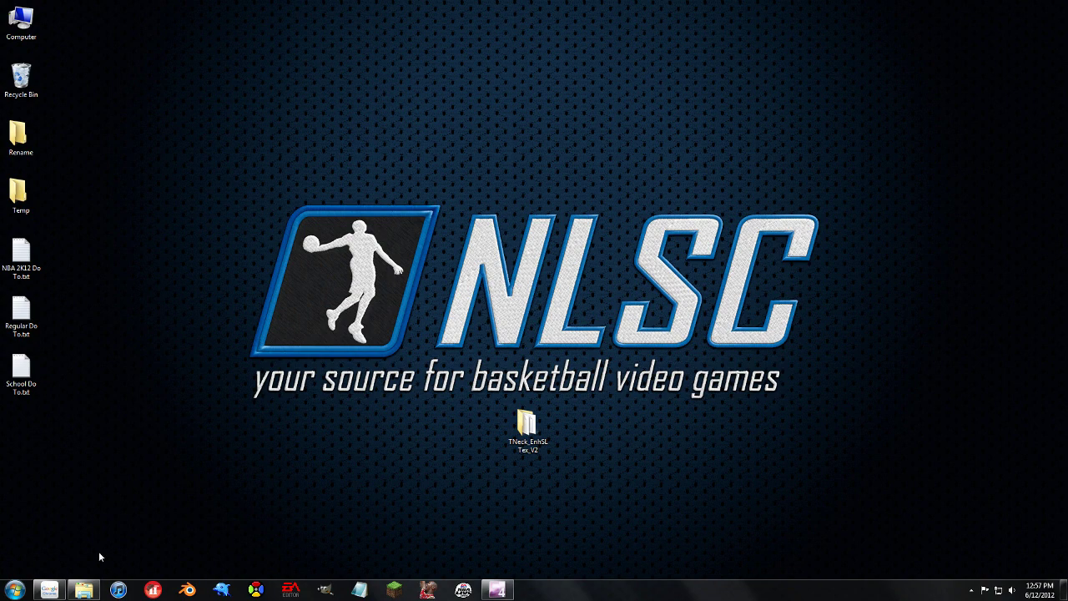
Step: Review the Enhanced Sideline Characters download page, its cheerleaders screenshot and the gamedataextra.iff note
mouse_move(53, 588)
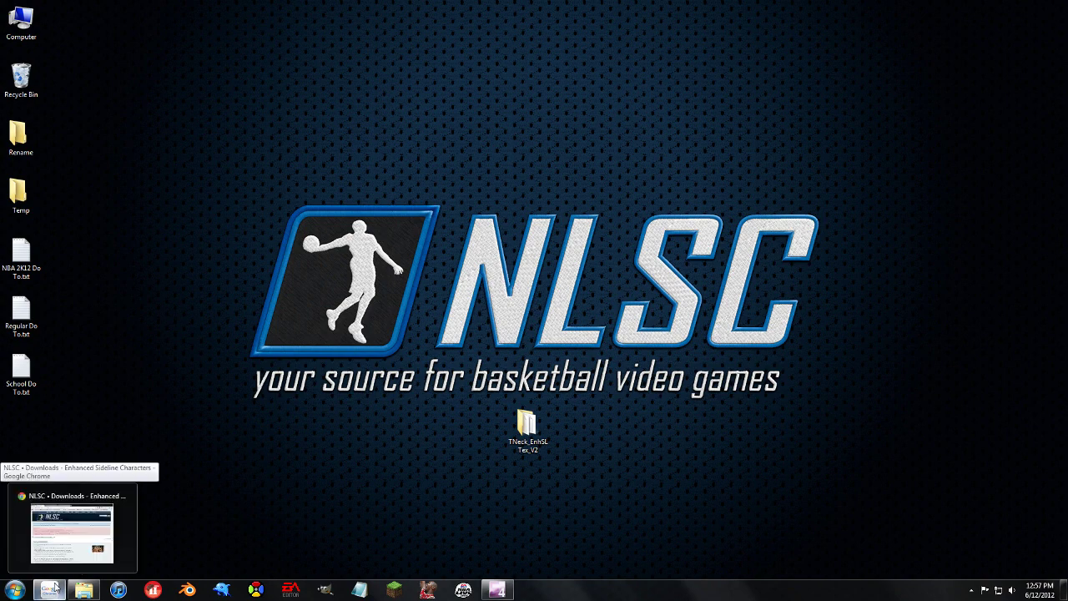
click(61, 556)
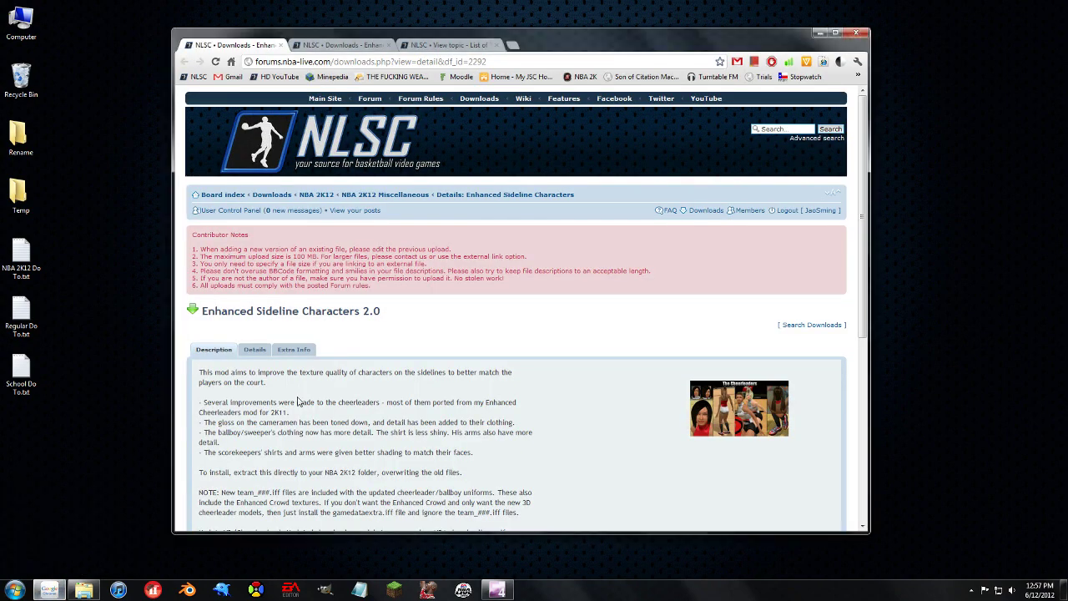
drag(208, 313, 357, 313)
click(357, 317)
scroll(370, 399, down, 1)
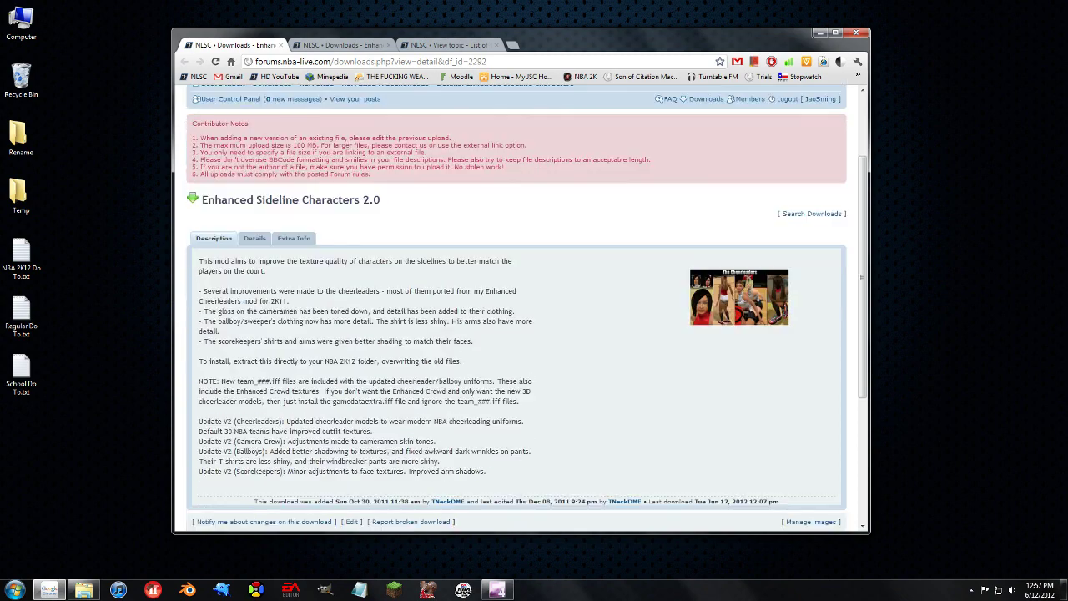
click(726, 309)
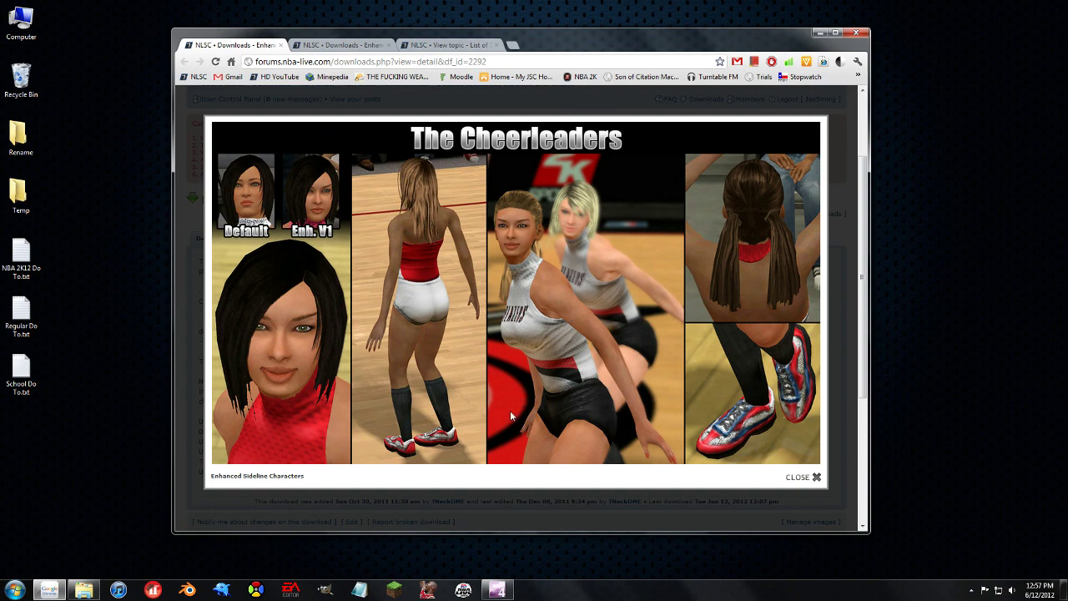
click(512, 501)
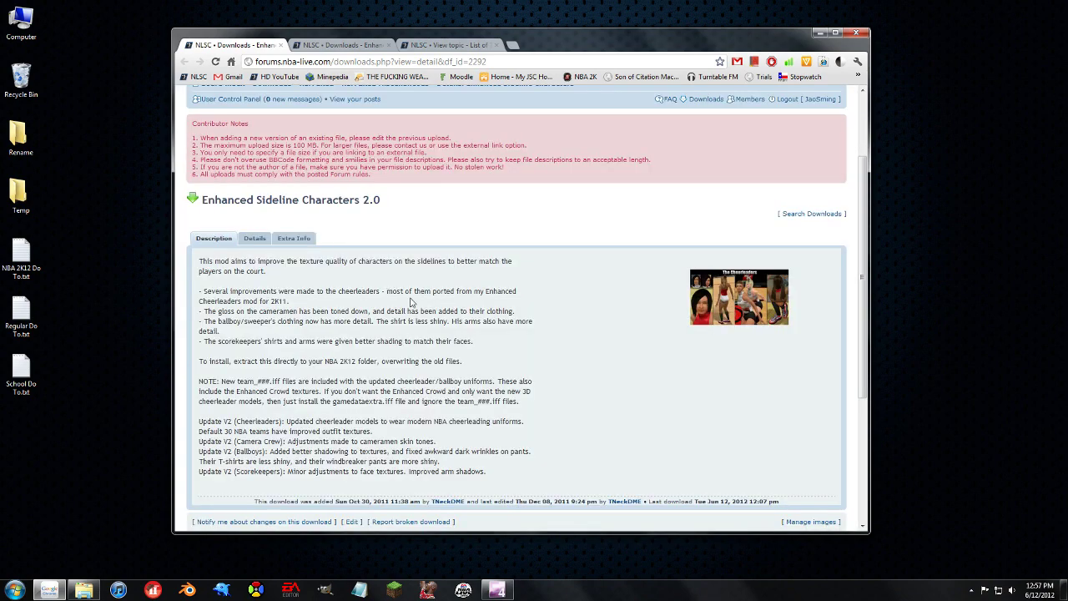
scroll(375, 310, up, 2)
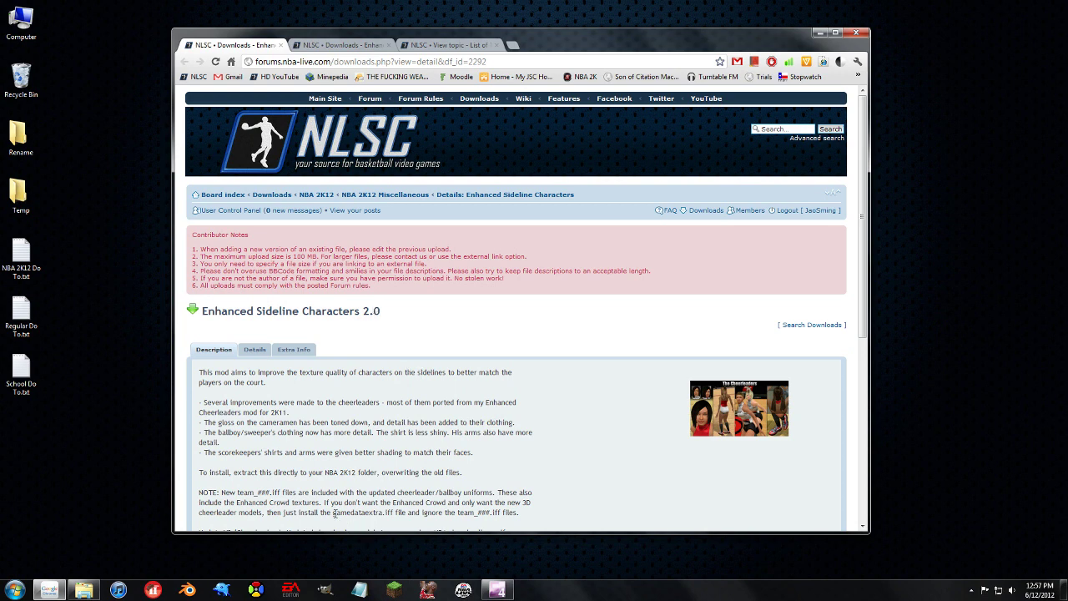
drag(334, 513, 390, 513)
click(391, 513)
Step: Review the DDS Textures download page and its Event Crew and Ballboys screenshot
click(357, 47)
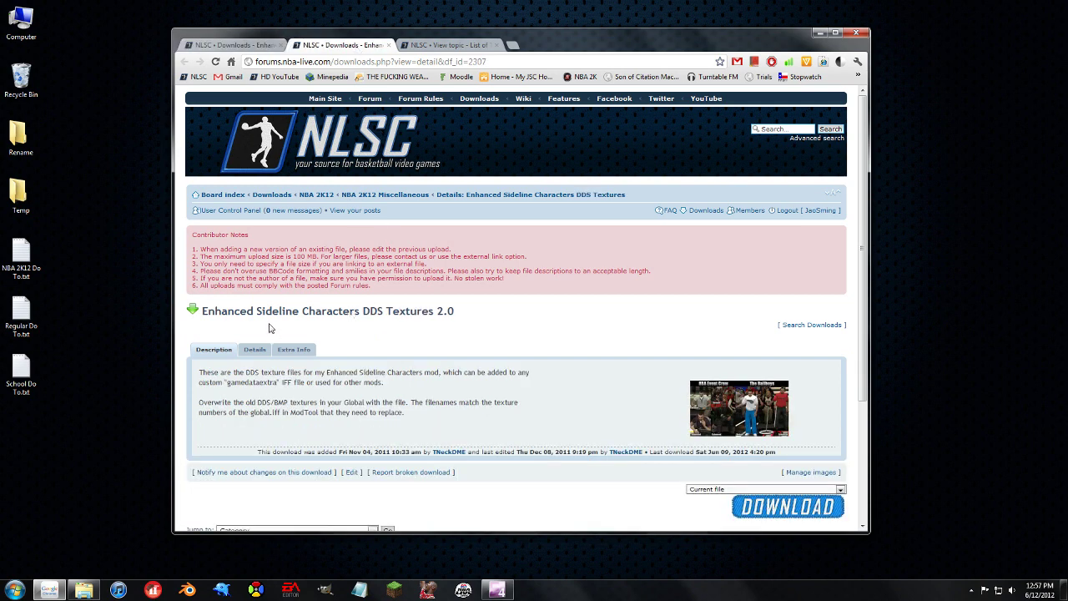
drag(367, 313, 438, 317)
click(436, 331)
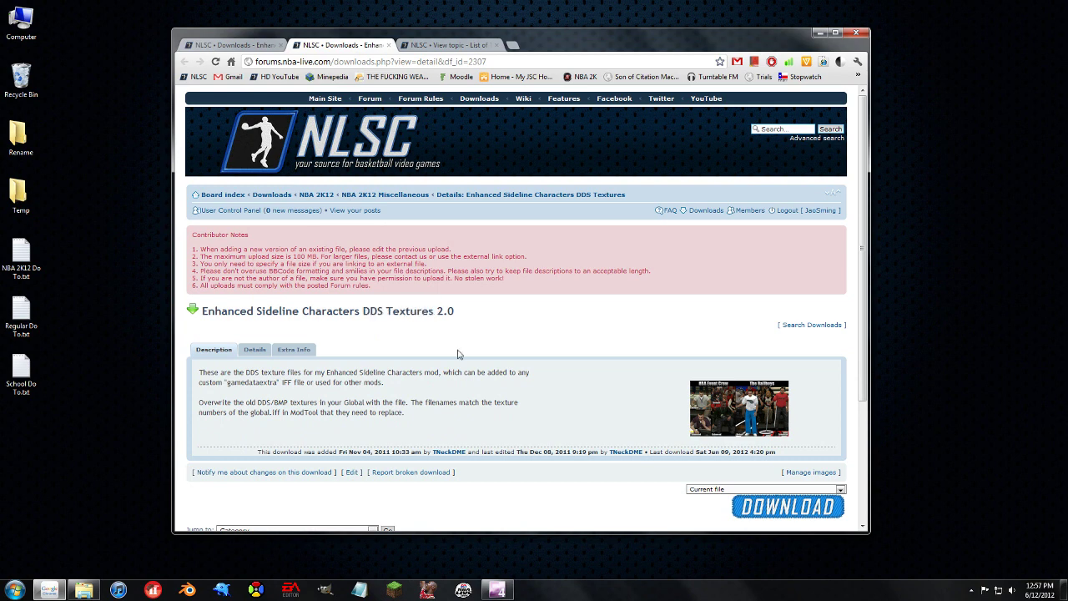
click(724, 410)
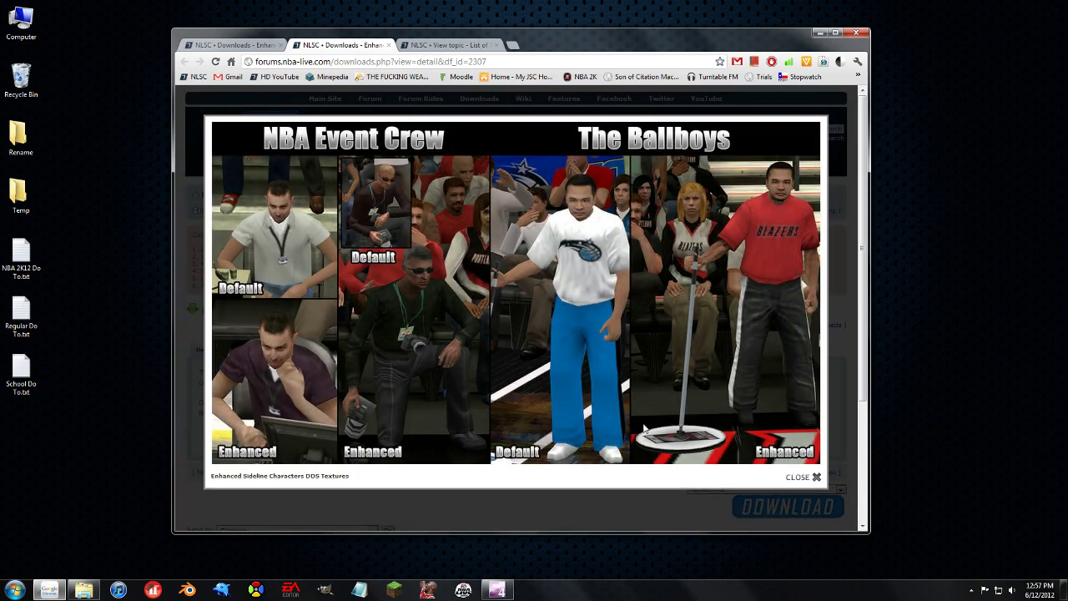
click(556, 515)
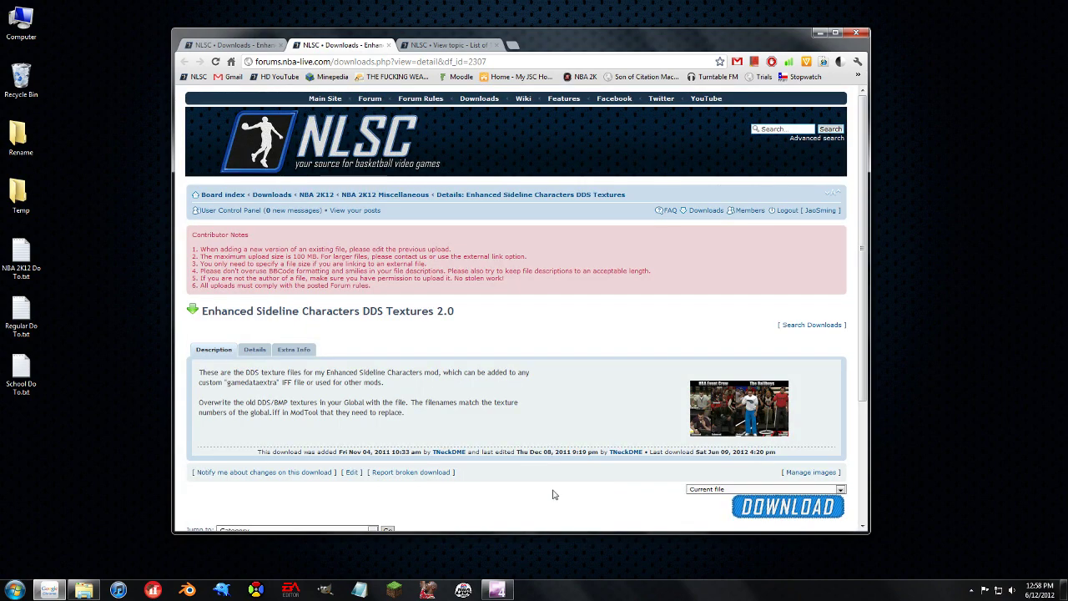
click(435, 44)
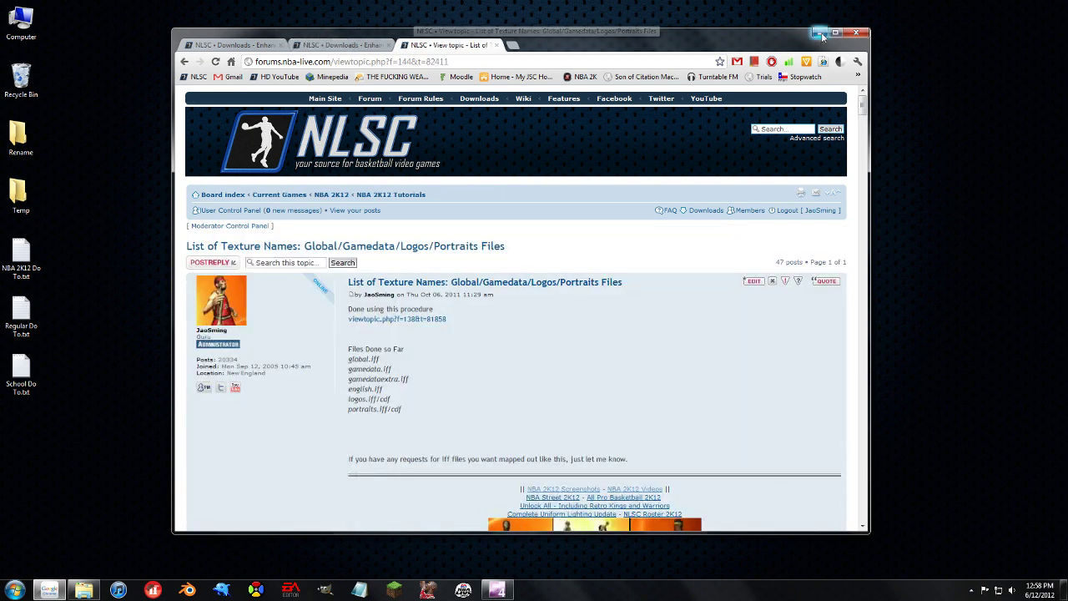
Step: Open the TNeck_EnhSLTex_V2 folder and launch the _2K12 1Mod Tool from NBA 2k Tools for 2K12
key(super+d)
double_click(526, 417)
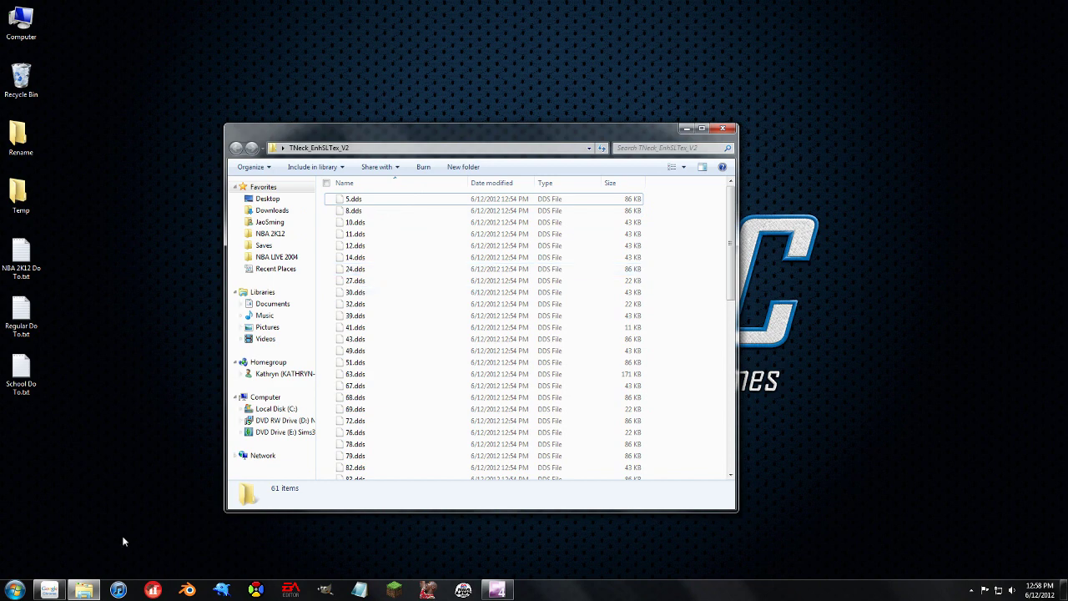
right_click(84, 590)
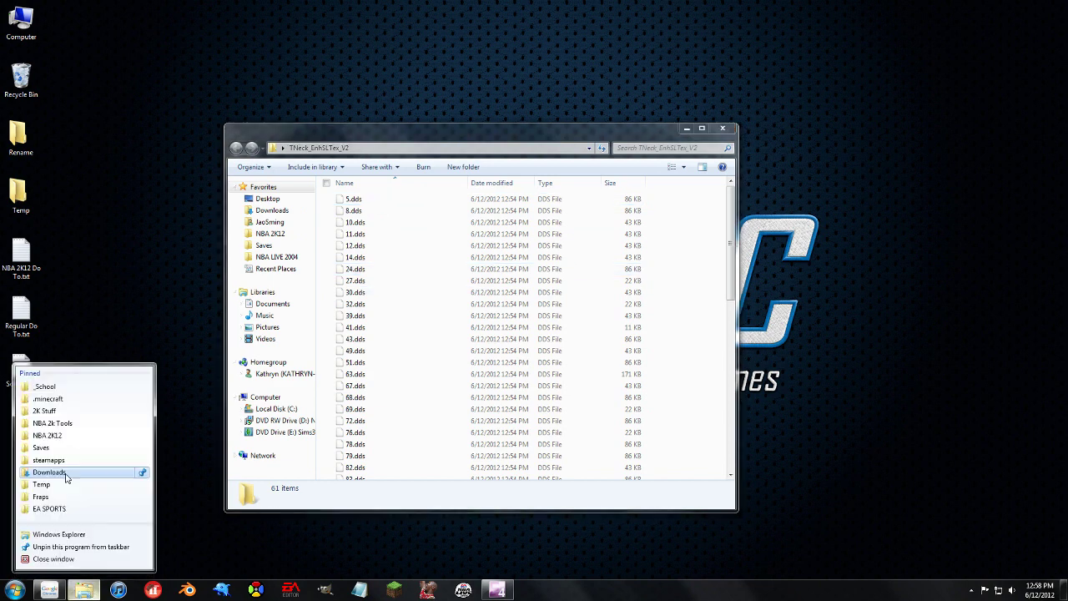
click(61, 426)
click(389, 449)
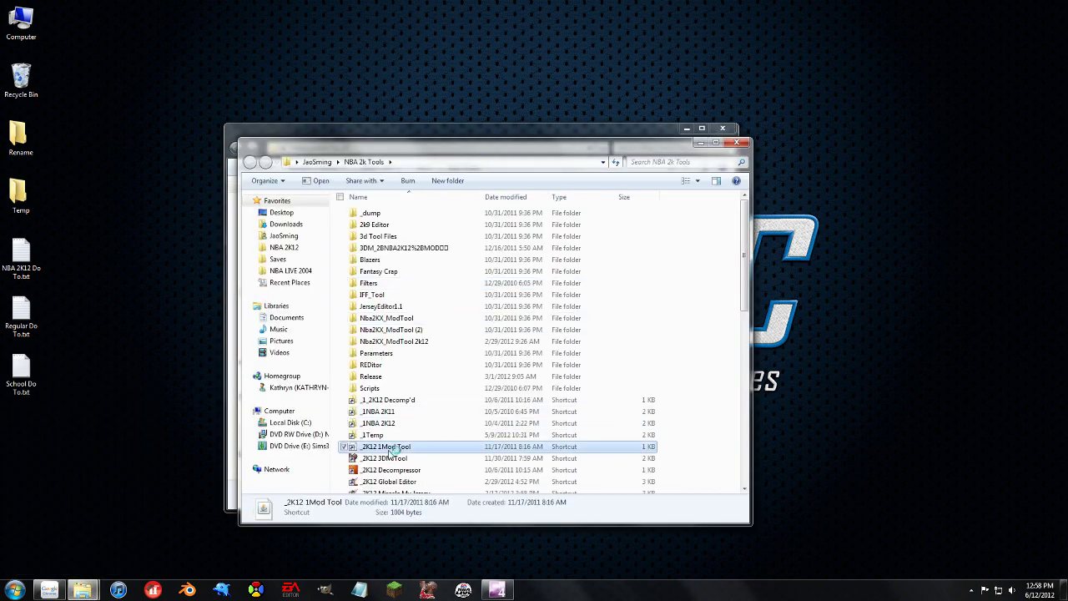
double_click(389, 449)
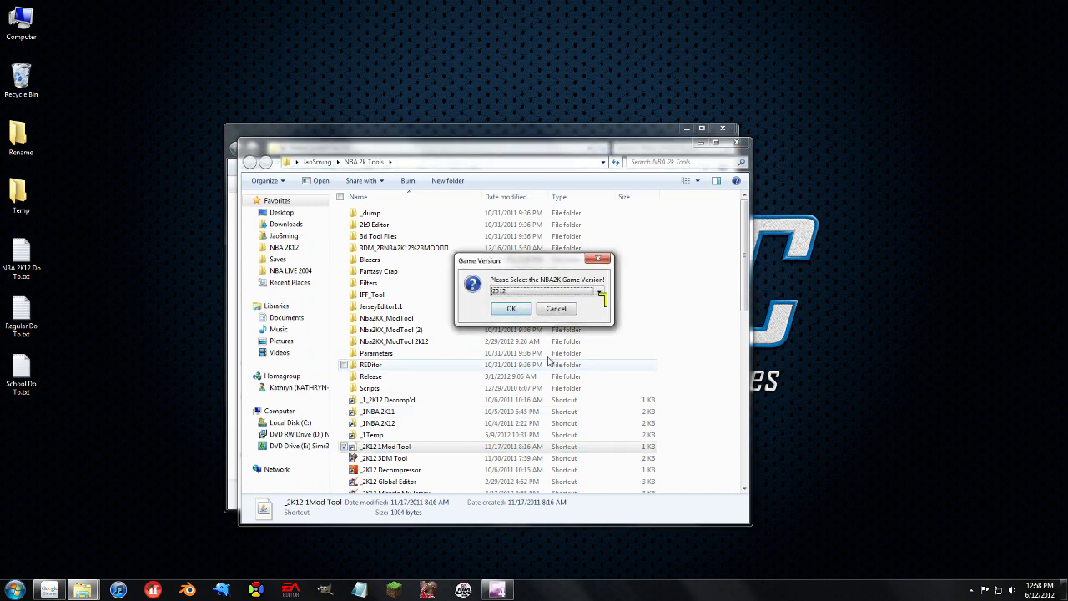
click(511, 308)
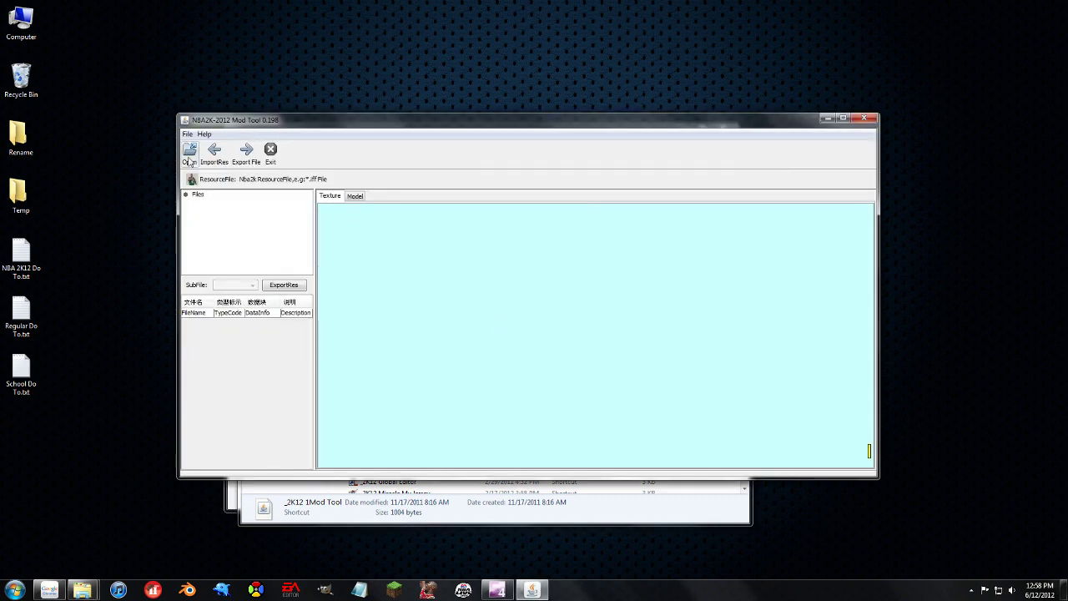
Step: Load gamedataextra.iff from the _zNBA 2K12 game folder into the Mod Tool
click(191, 154)
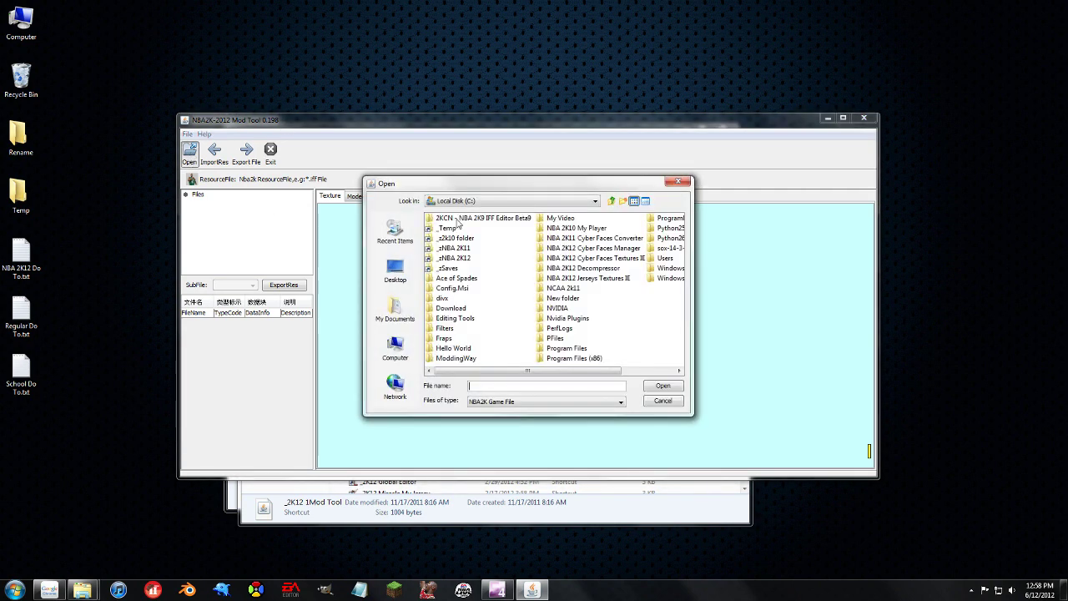
double_click(451, 257)
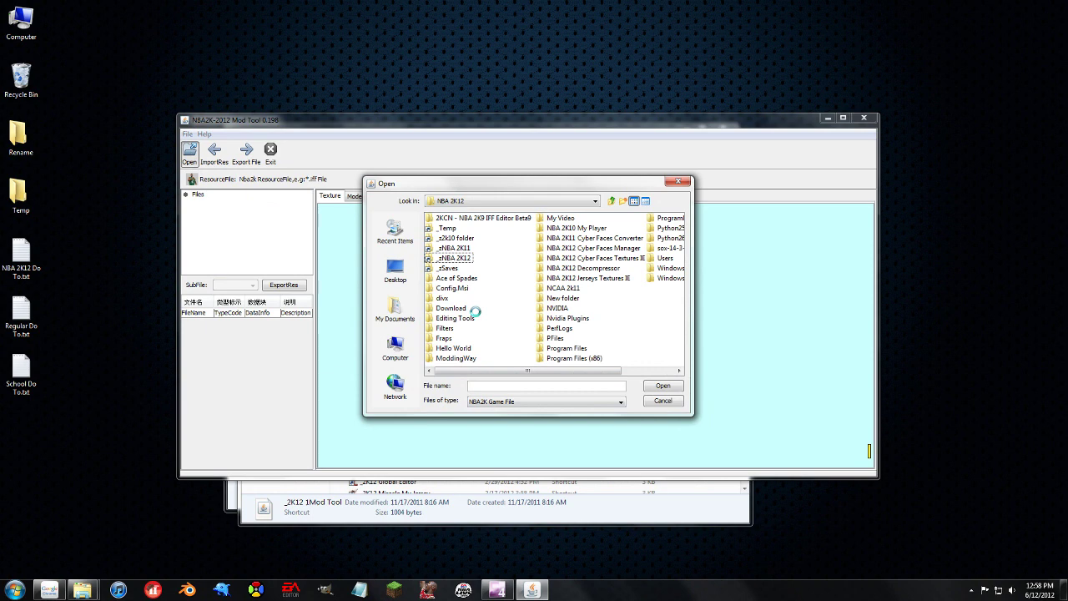
click(480, 309)
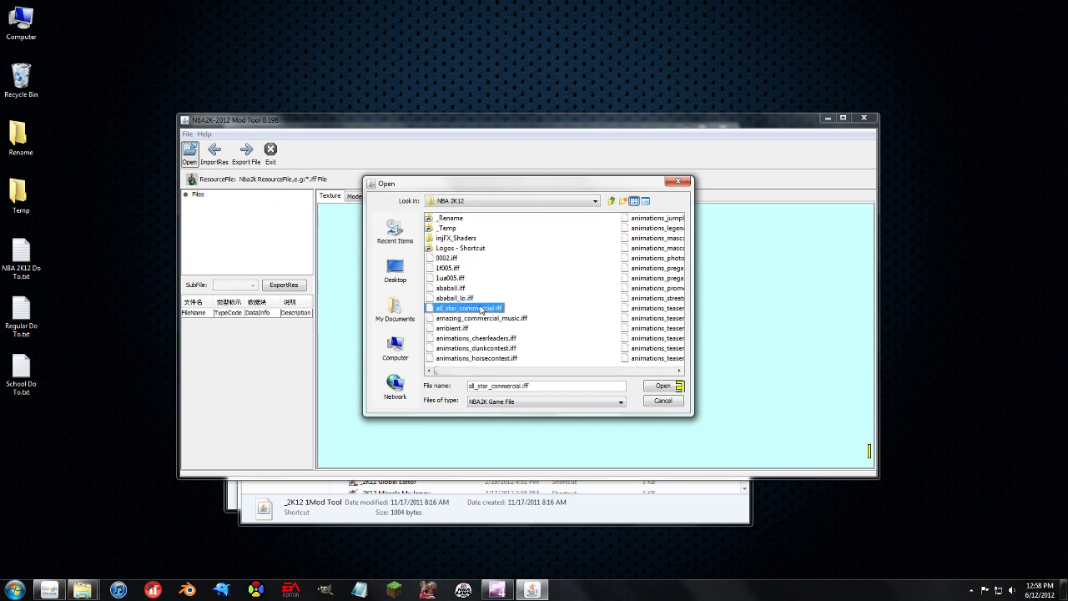
key(g)
click(525, 318)
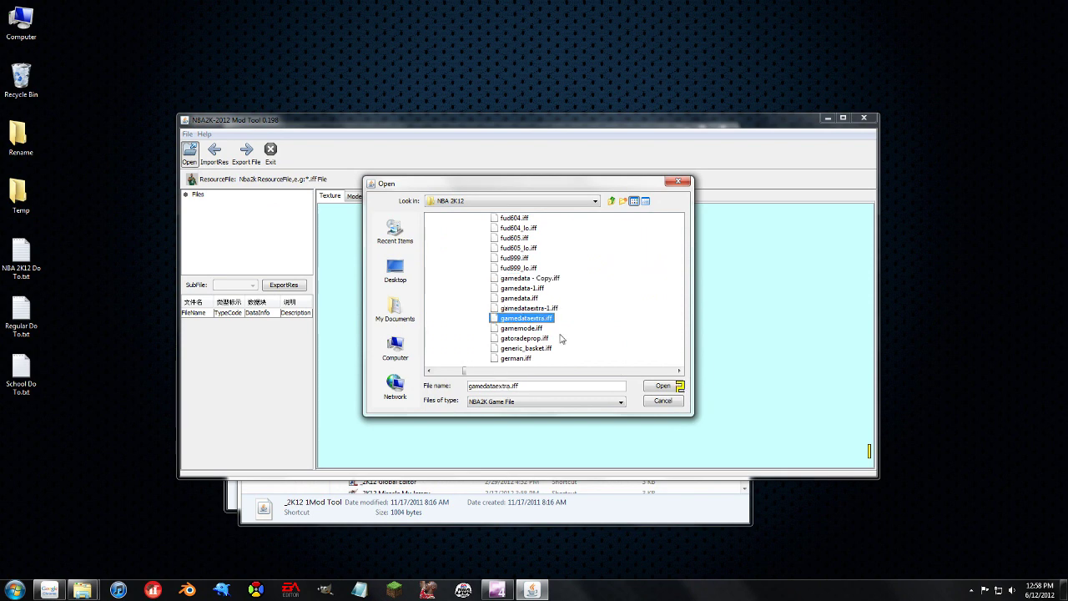
click(659, 386)
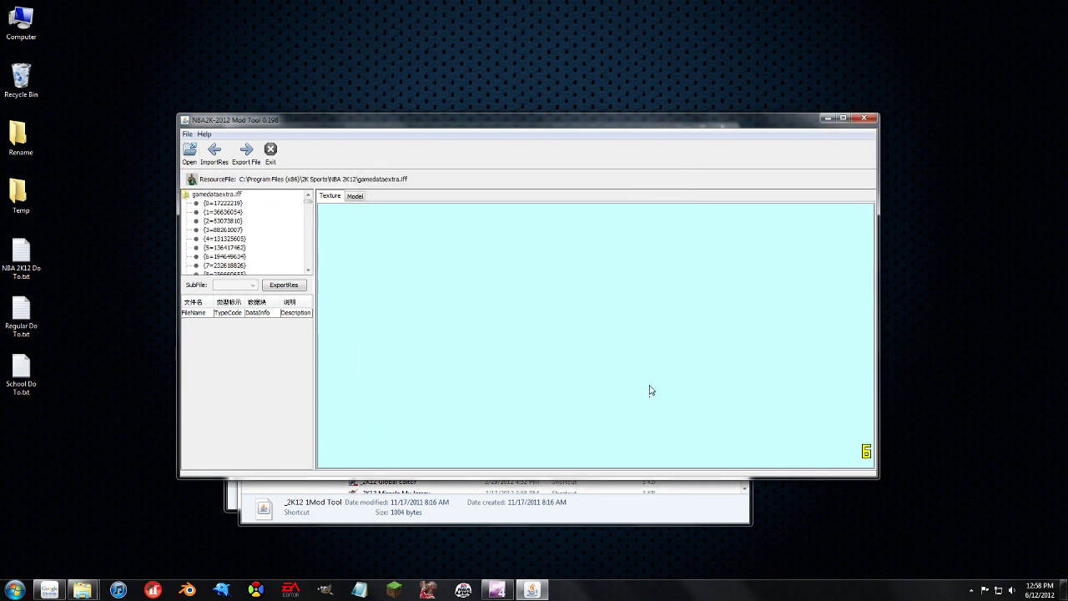
Step: Arrange the Mod Tool and texture folder windows side by side and locate 5.dds
drag(434, 127, 329, 74)
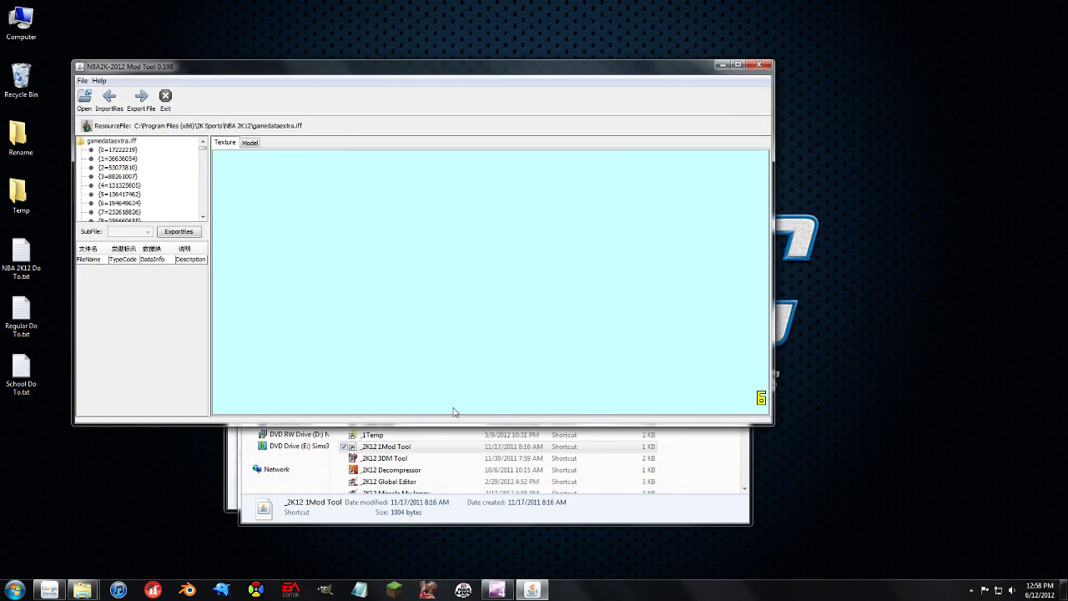
click(470, 524)
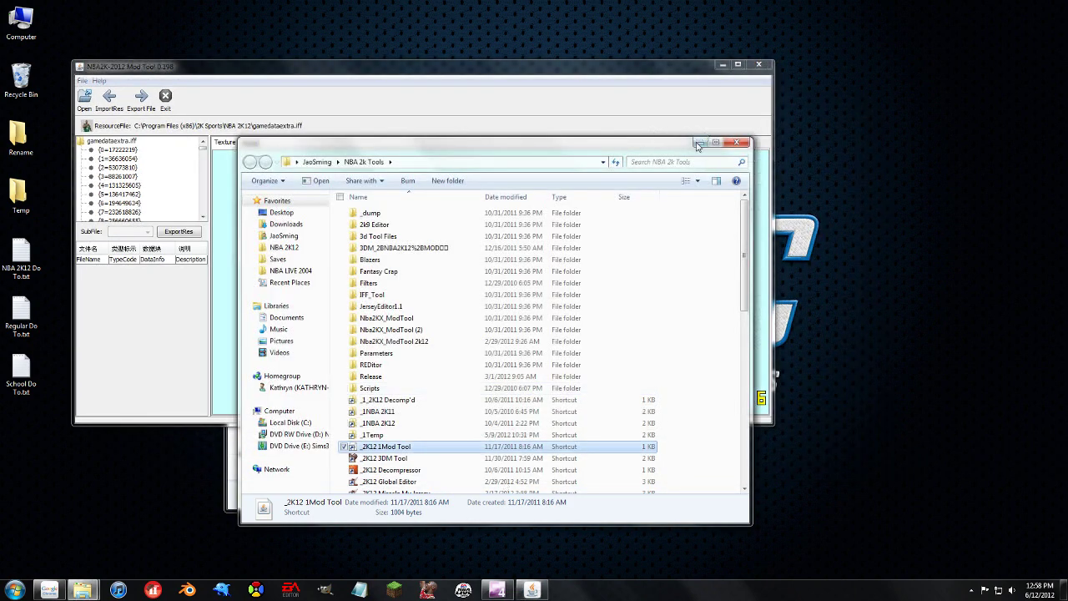
click(195, 423)
click(373, 457)
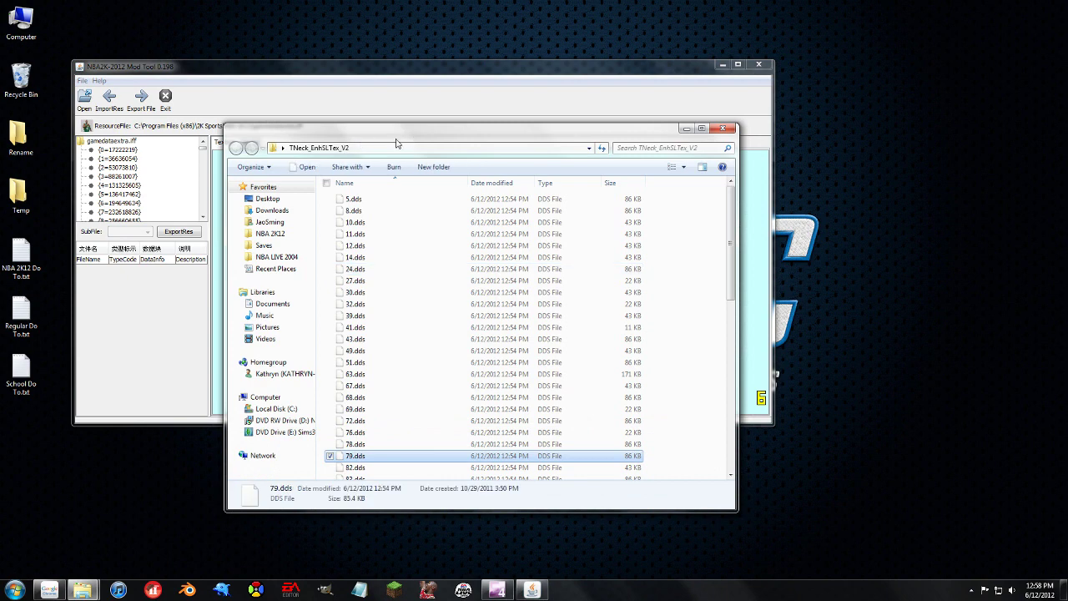
drag(401, 127, 702, 142)
click(688, 270)
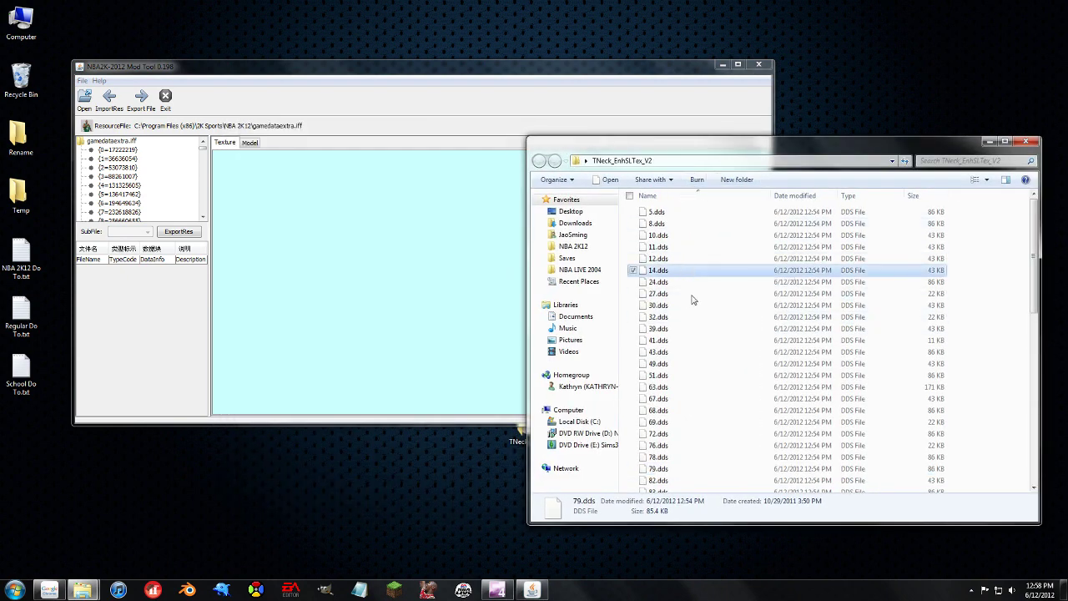
scroll(693, 301, down, 10)
scroll(691, 317, up, 10)
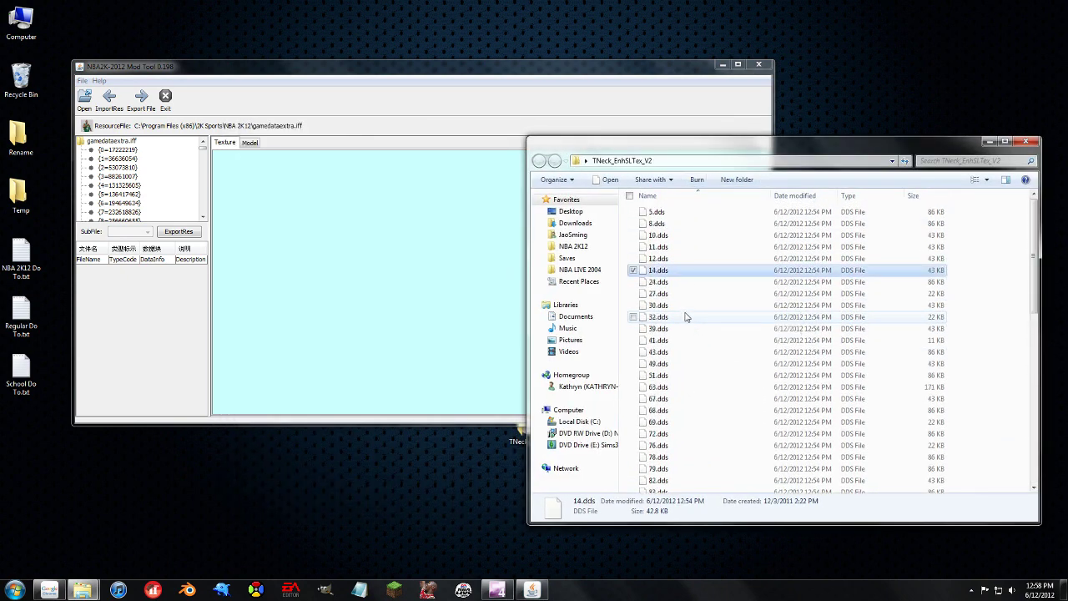
click(657, 212)
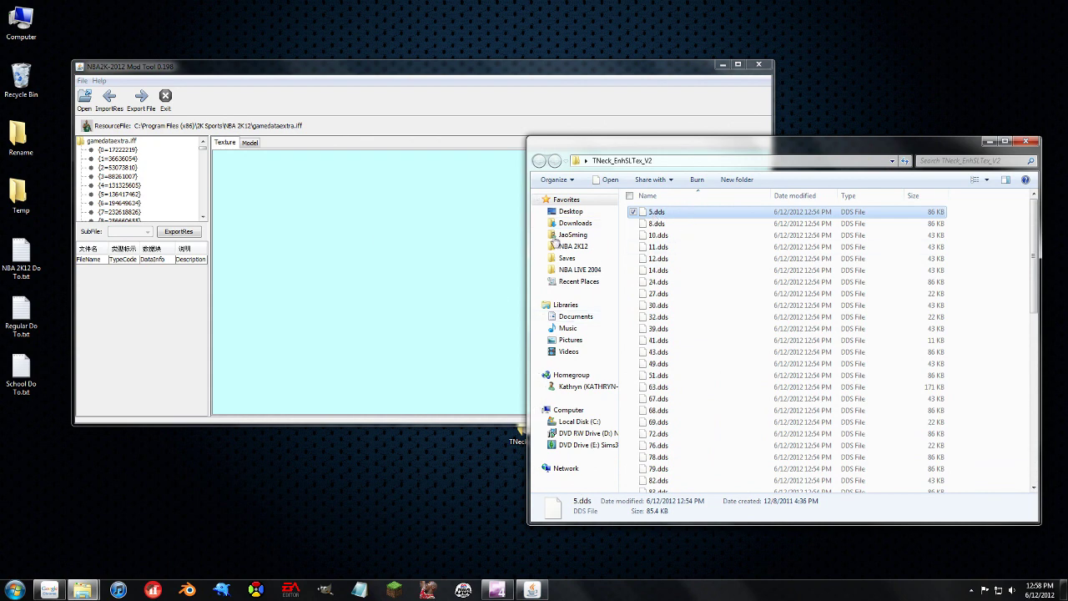
Step: Step through entries 1 and 4 of gamedataextra.iff to preview entry 5's brown face texture
click(114, 203)
click(114, 203)
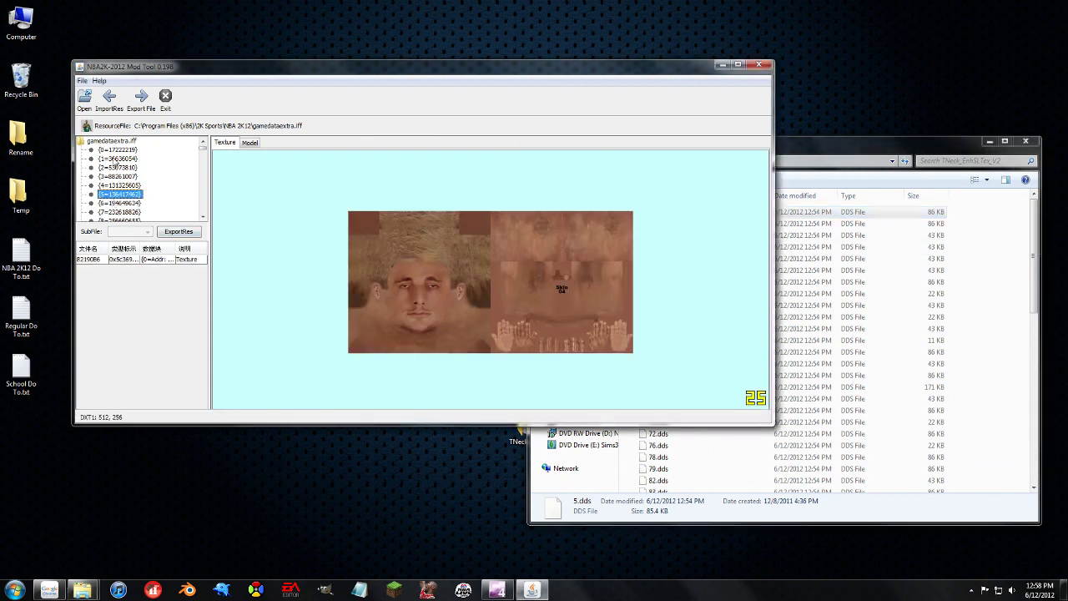
click(115, 149)
click(114, 159)
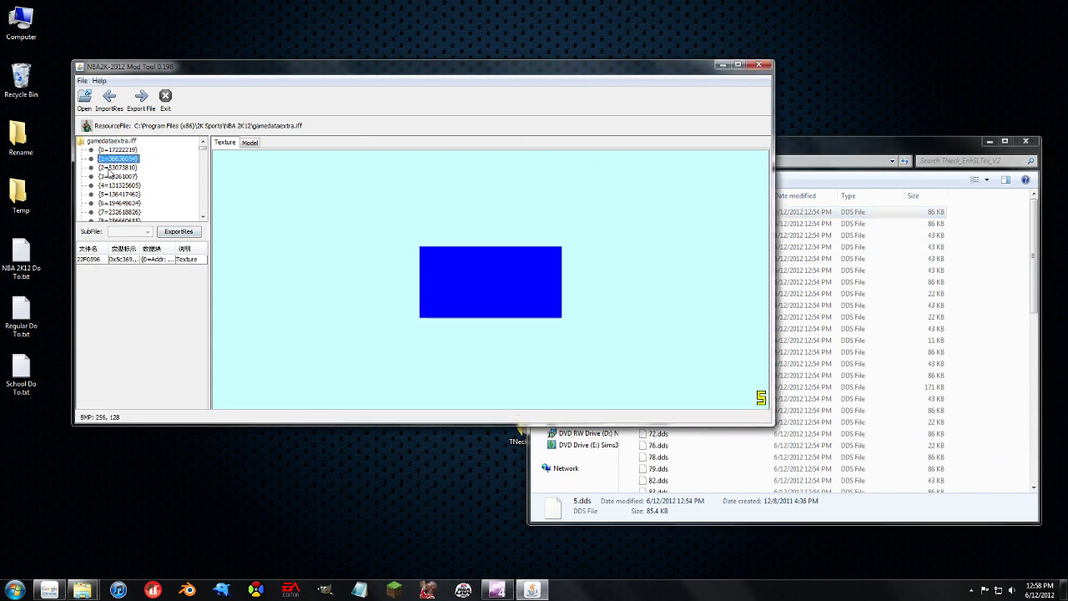
key(Down)
key(Down)
key(Down)
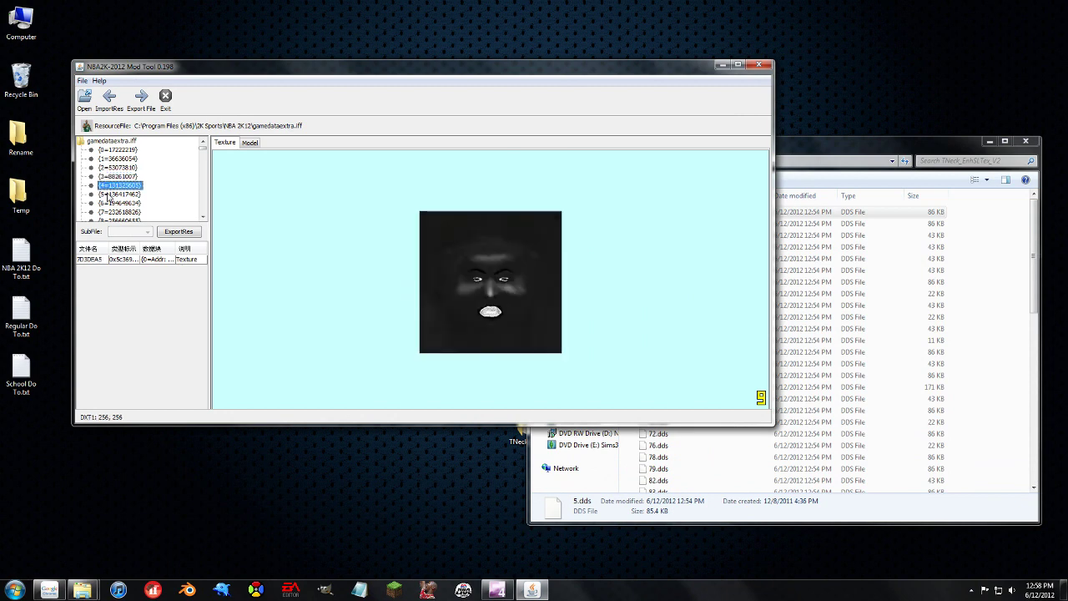
click(108, 196)
click(121, 186)
click(112, 198)
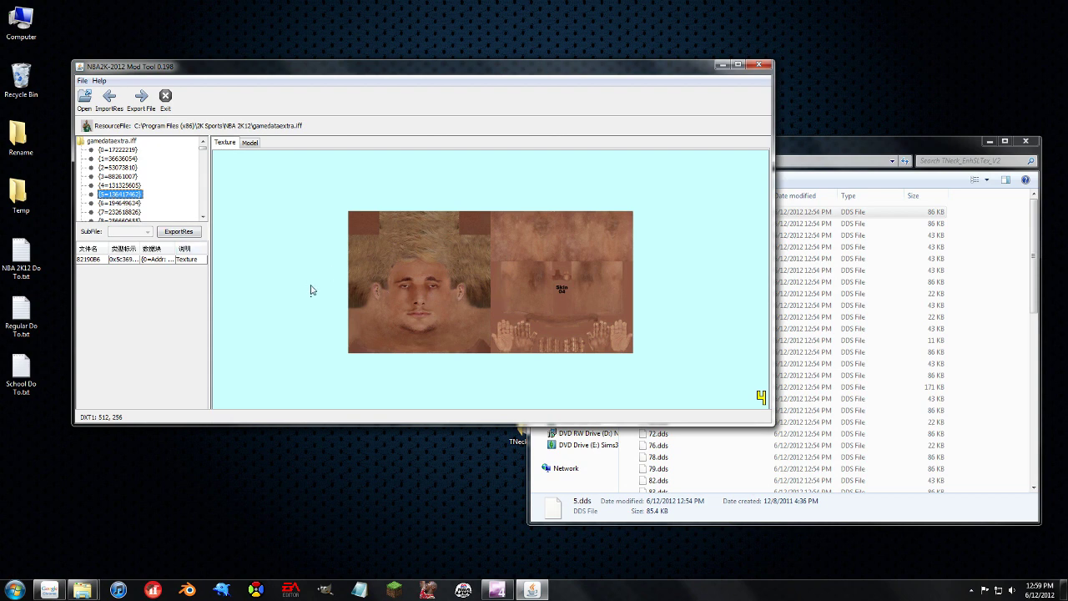
Step: Import 5.dds from Desktop\TNeck_EnhSLTex_V2 into entry 5 and acknowledge the success message
click(110, 103)
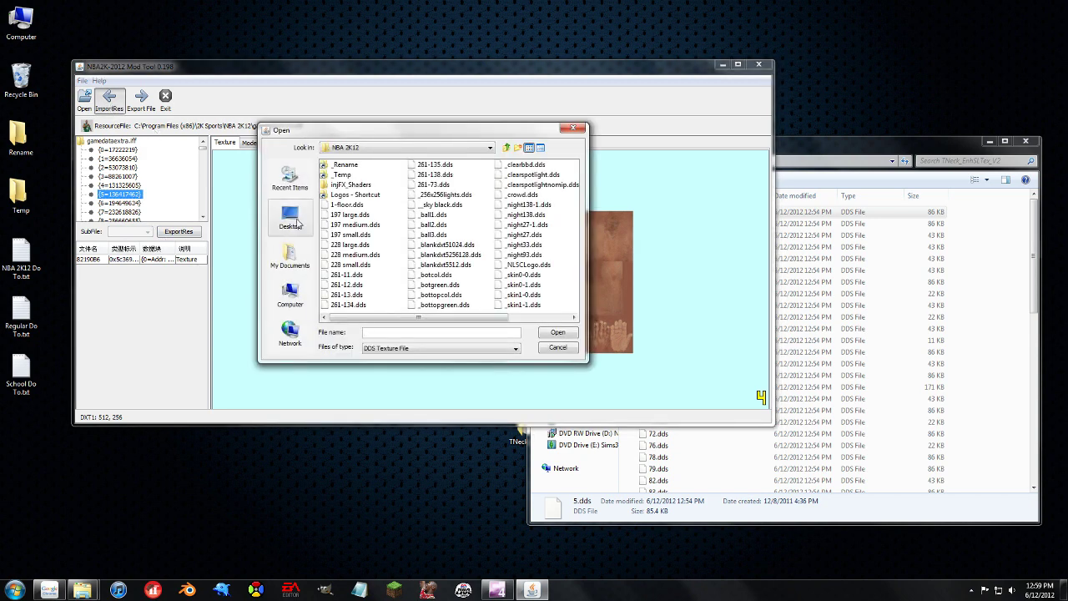
click(298, 221)
double_click(359, 237)
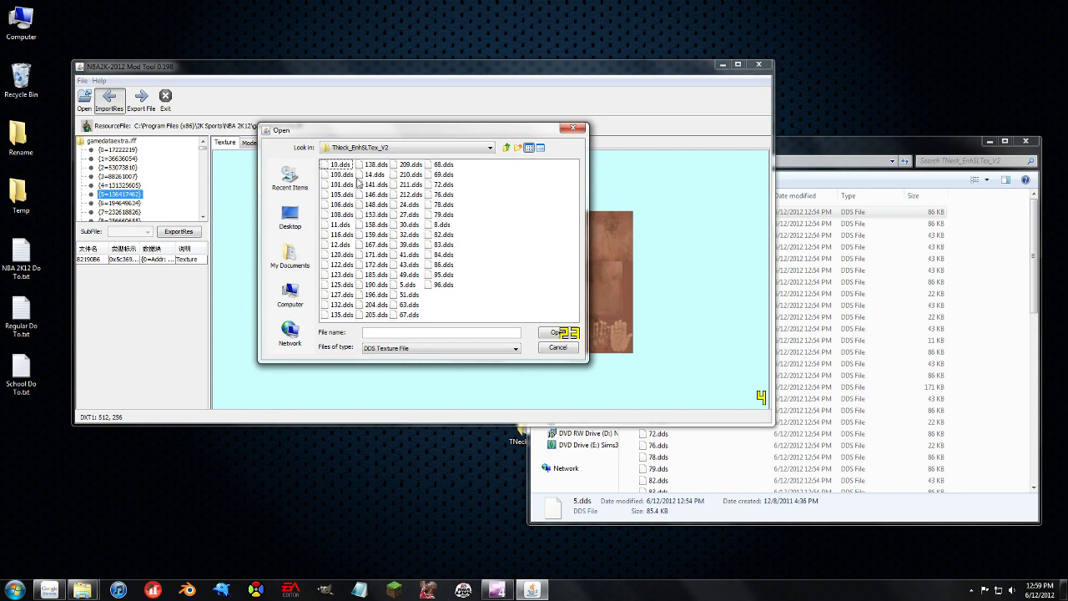
click(407, 288)
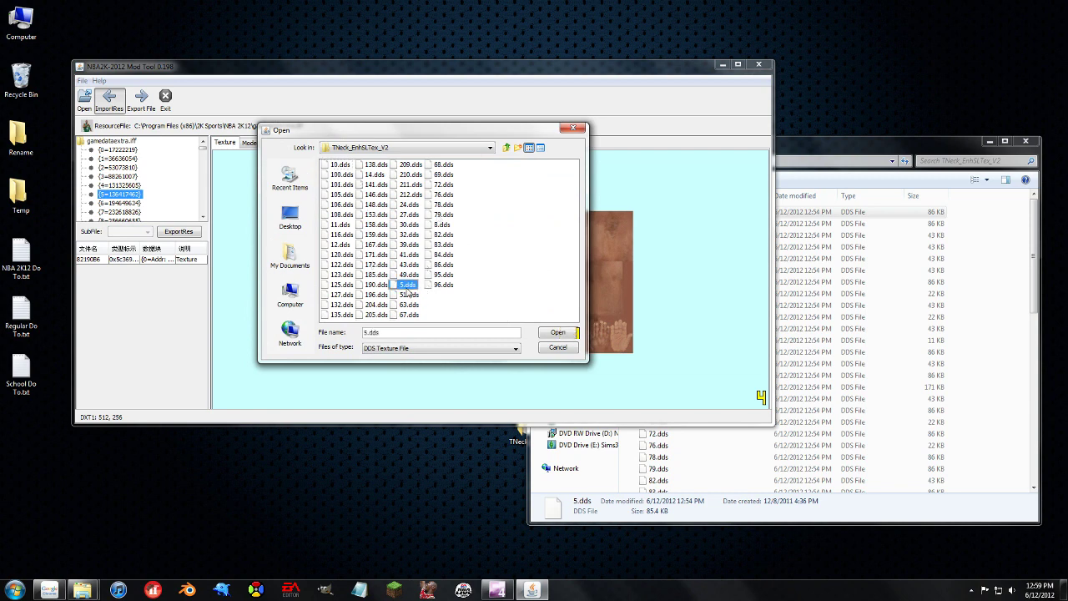
click(558, 333)
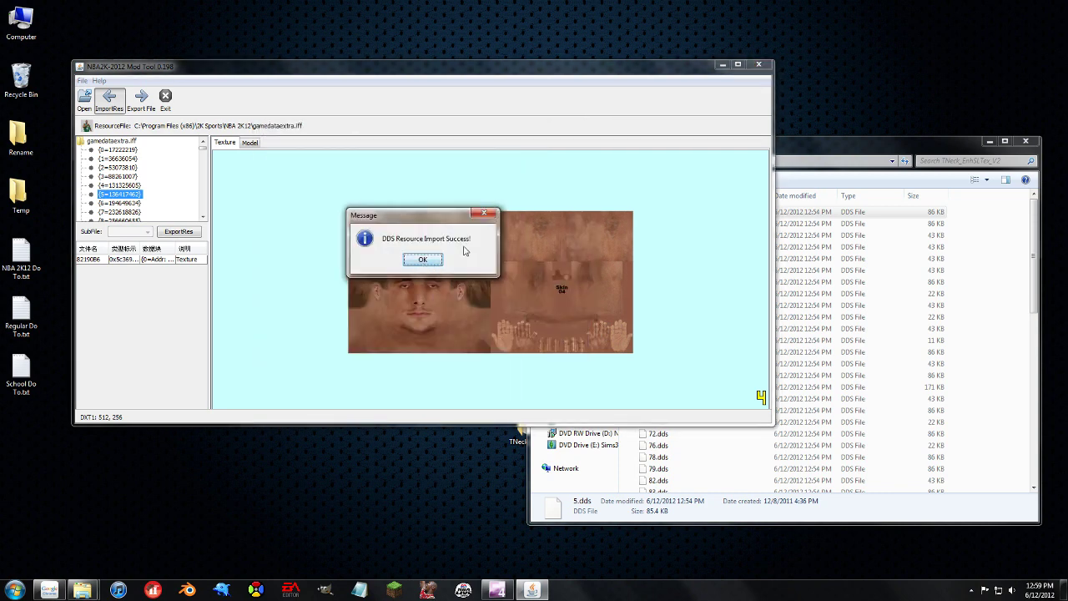
click(422, 259)
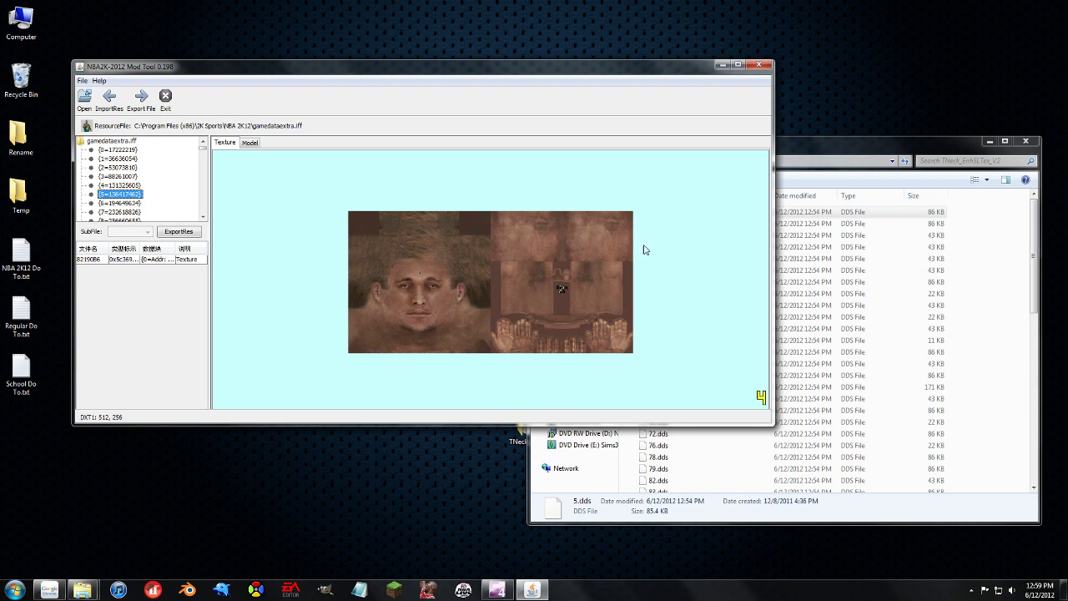
Step: Compare tree entries 8 and 190 with the replacement files 196.dds and 210.dds
click(142, 221)
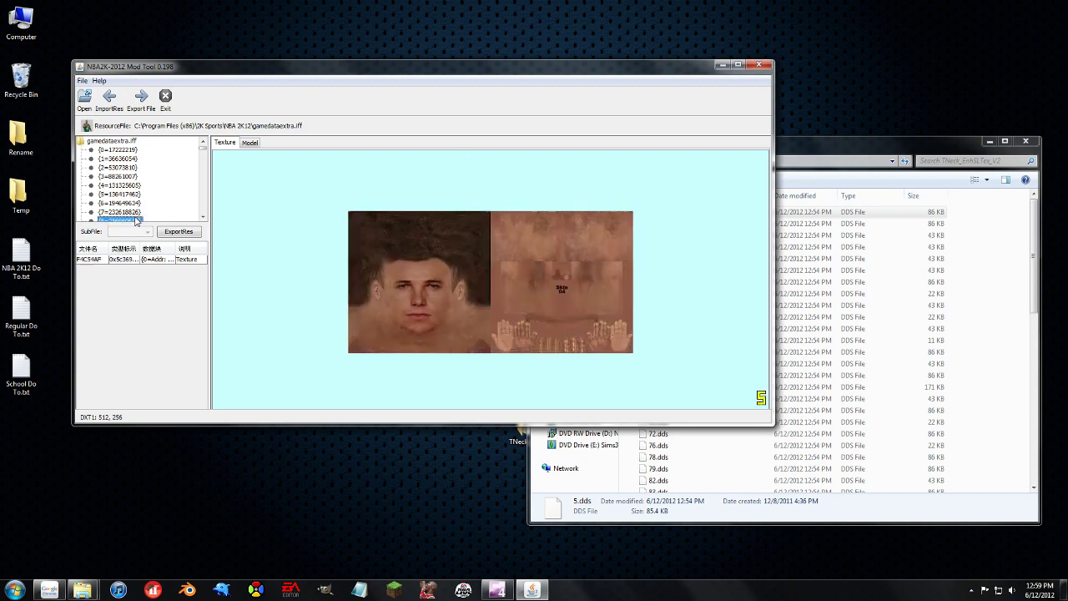
scroll(144, 215, down, 3)
click(779, 134)
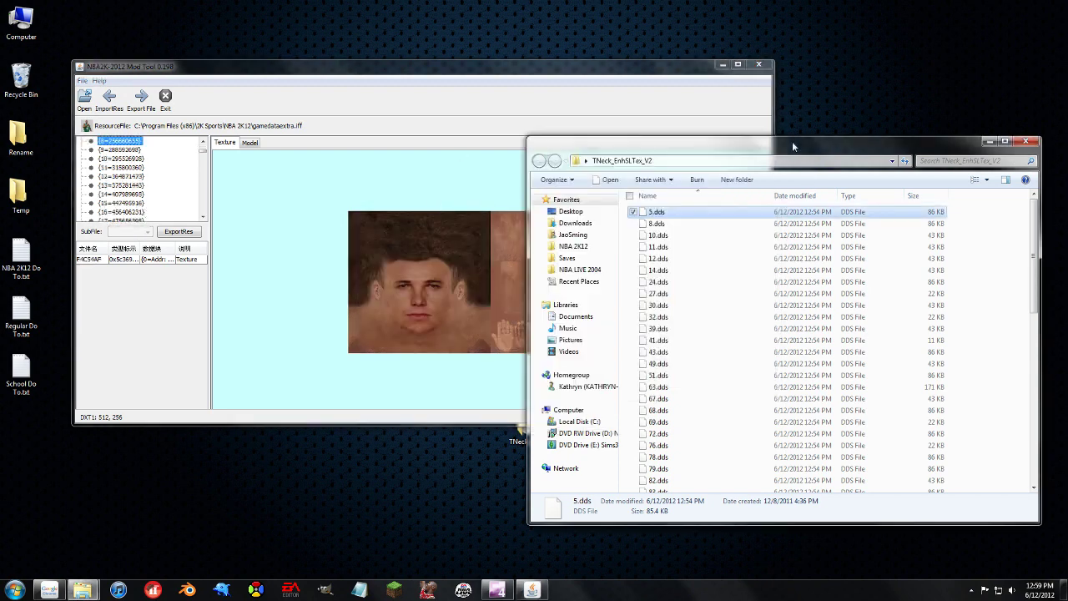
scroll(671, 375, down, 5)
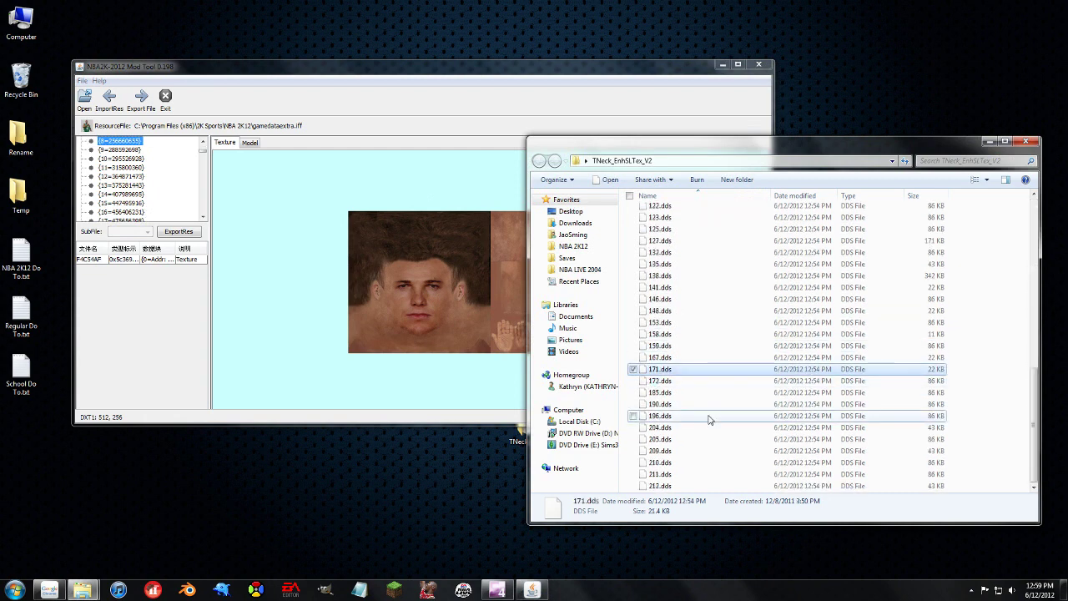
click(693, 416)
click(203, 160)
drag(203, 163, 205, 211)
click(130, 176)
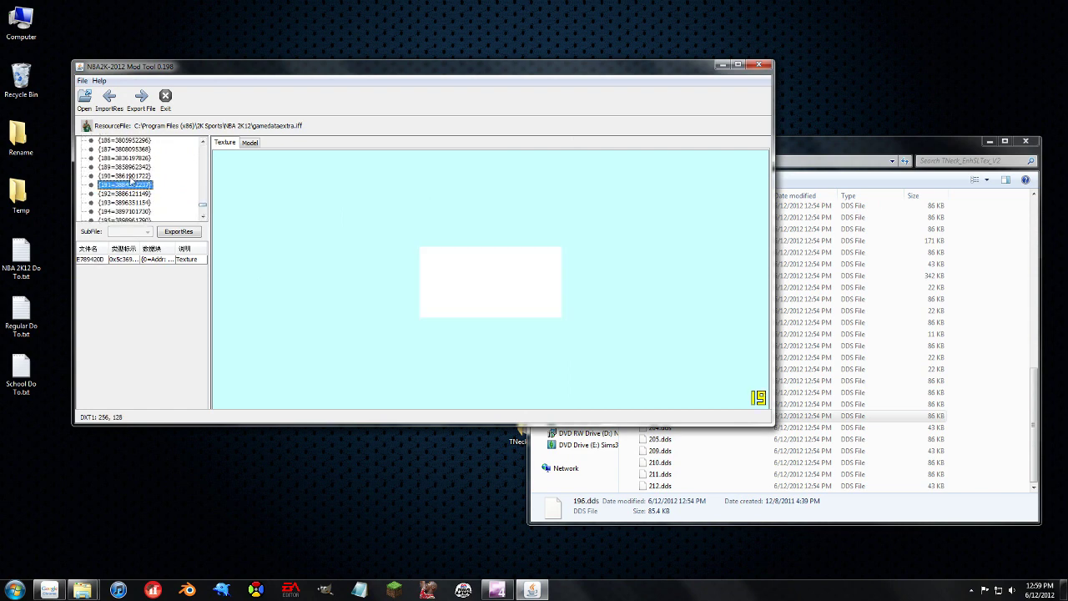
click(857, 161)
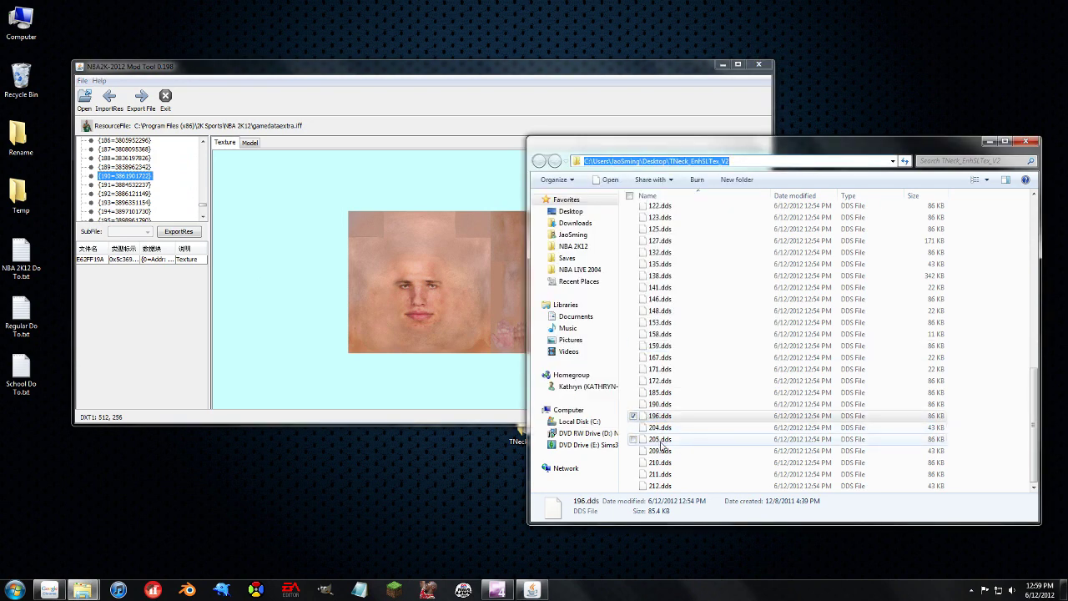
click(689, 462)
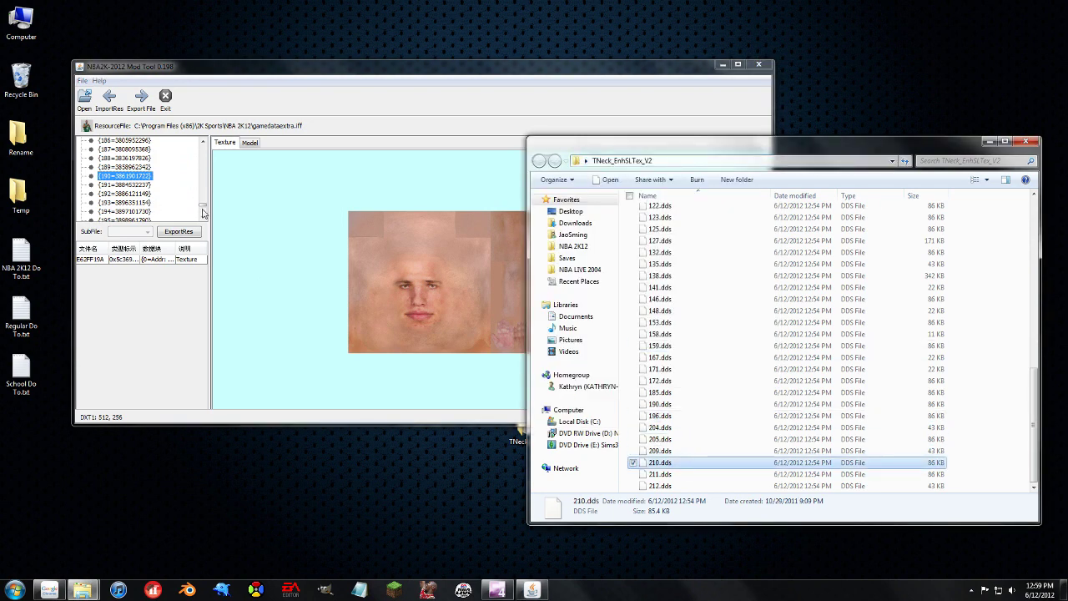
Step: Select entry 210's green texture and import 210.dds into it
click(202, 213)
click(121, 217)
scroll(119, 217, down, 3)
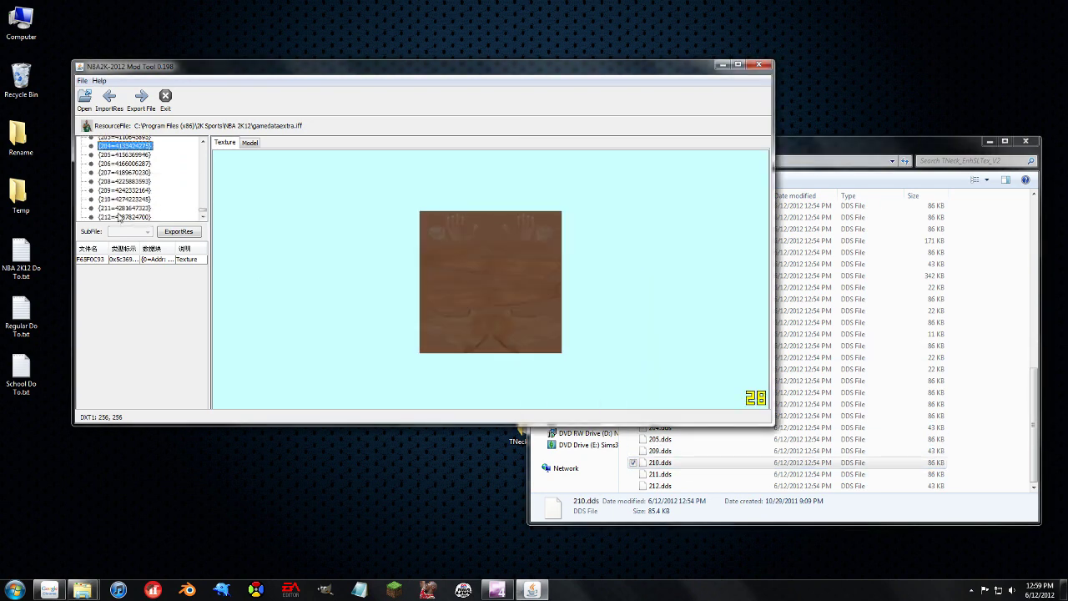
click(120, 199)
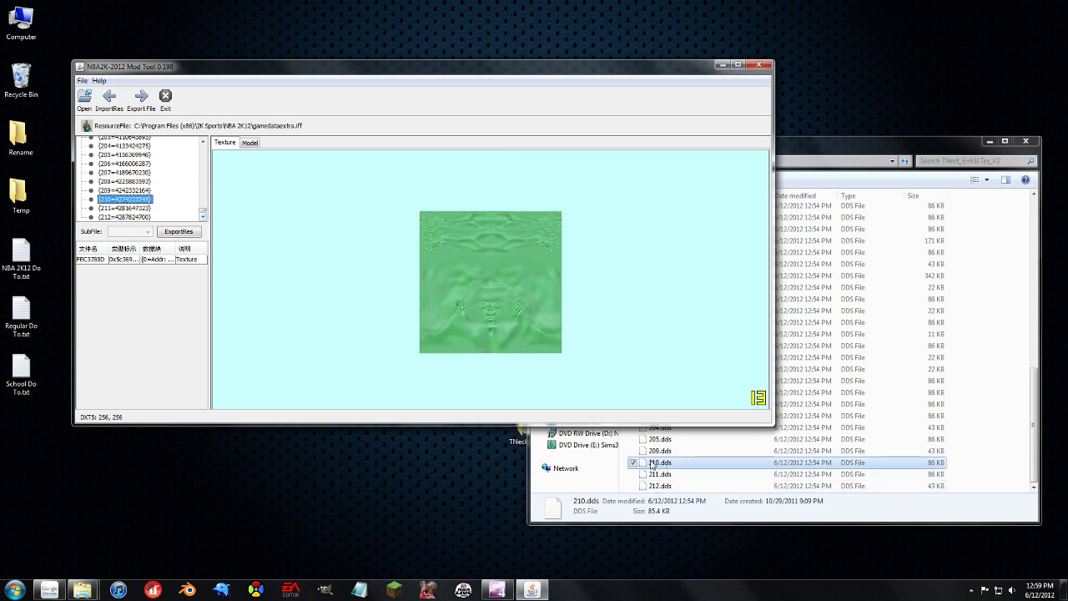
click(109, 98)
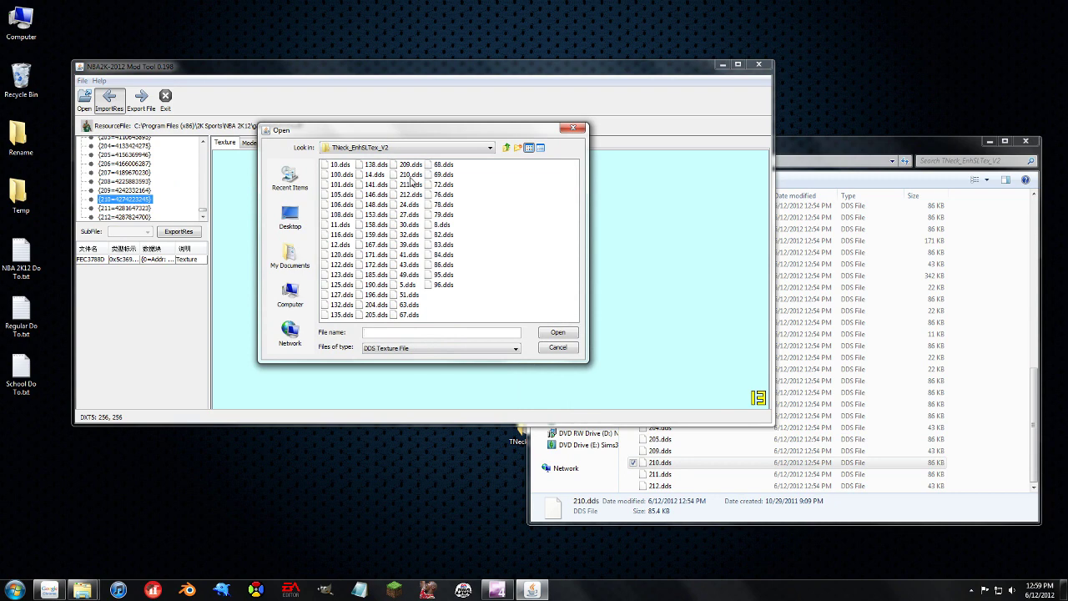
double_click(411, 176)
key(Return)
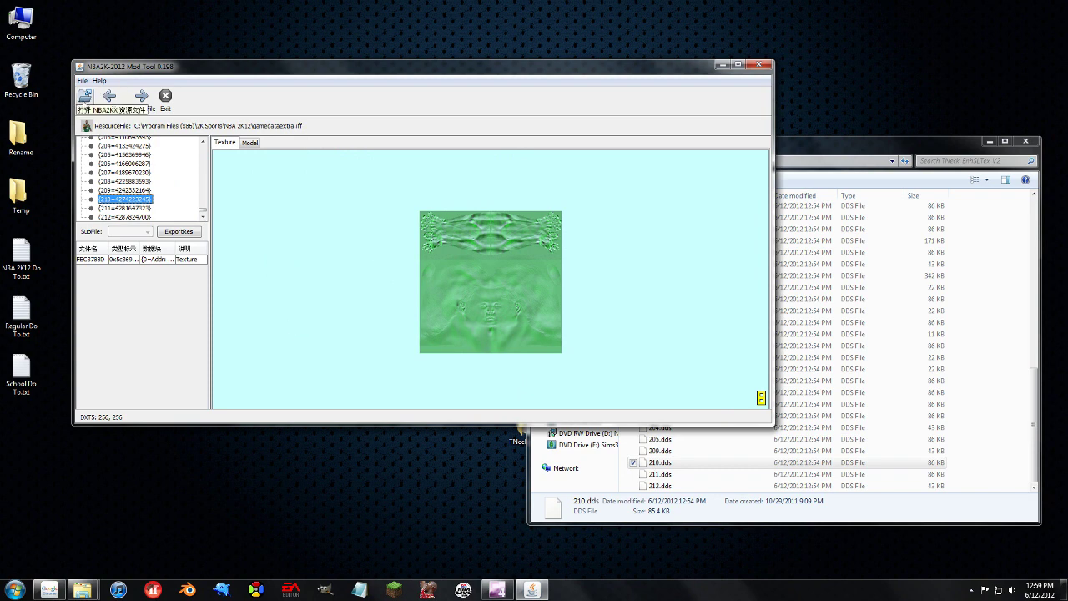
click(85, 96)
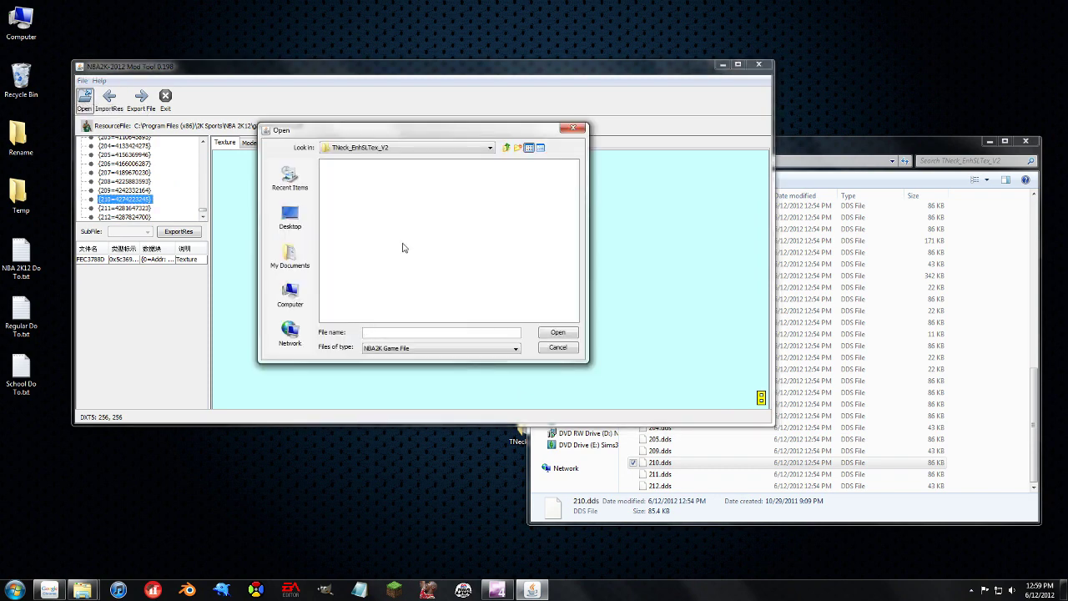
Step: Load global.iff from the _NBA 2K12 folder in My Documents
click(290, 262)
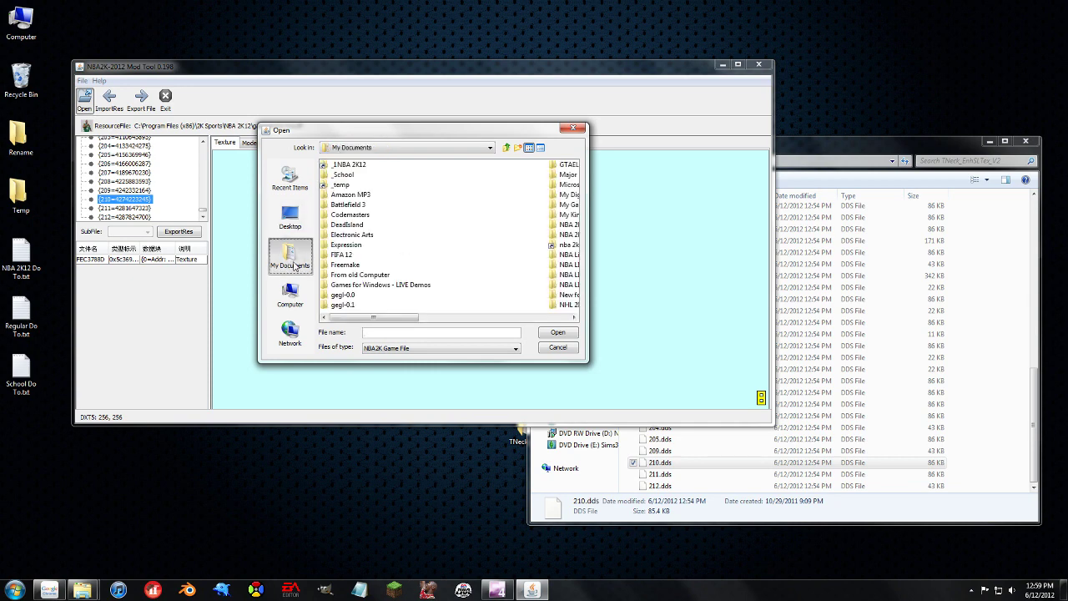
click(348, 165)
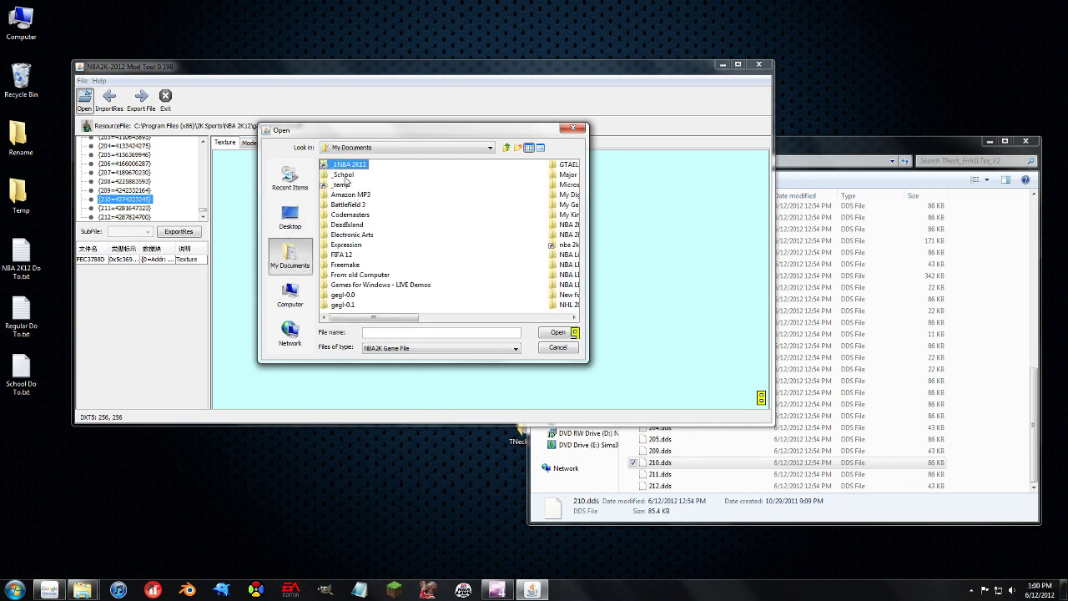
double_click(348, 166)
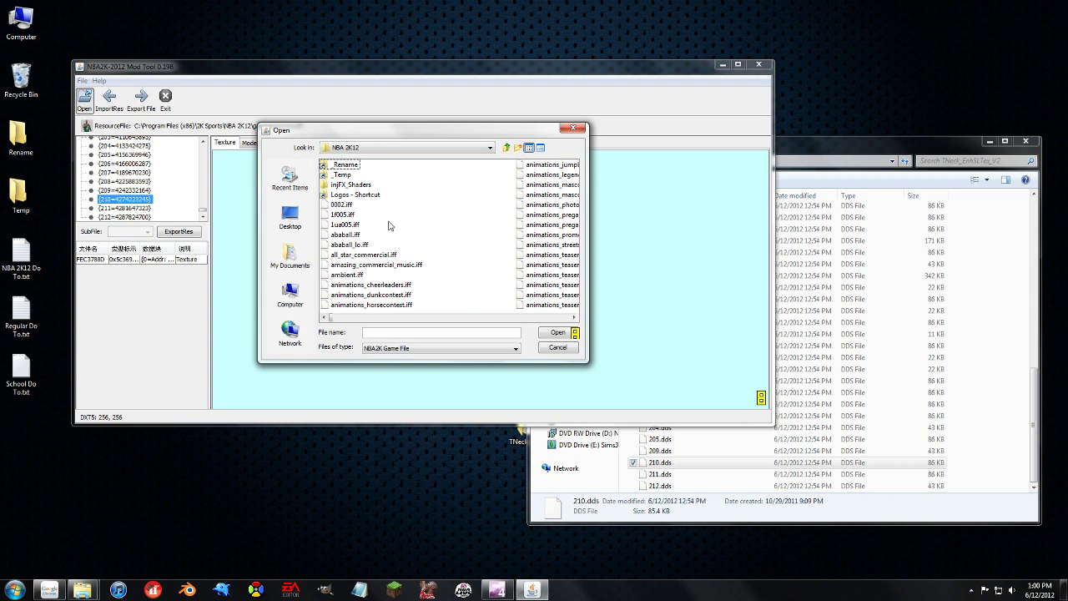
key(g)
key(l)
double_click(407, 285)
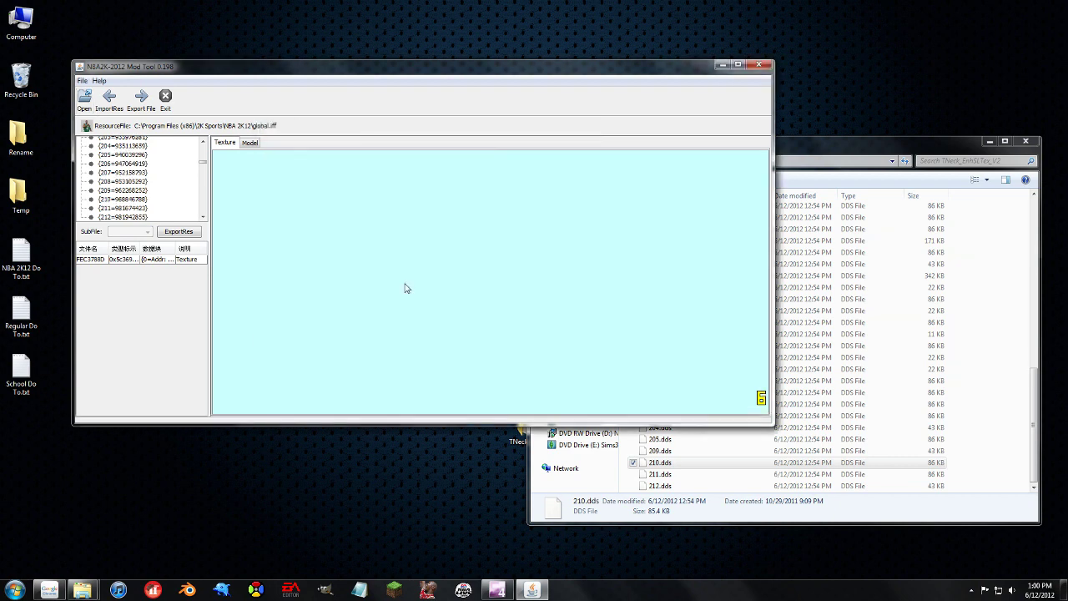
Step: Scroll global.iff's entries to the last one, 929, then step from 925 to preview entry 914's adidas texture
click(134, 201)
drag(200, 164, 205, 215)
click(124, 217)
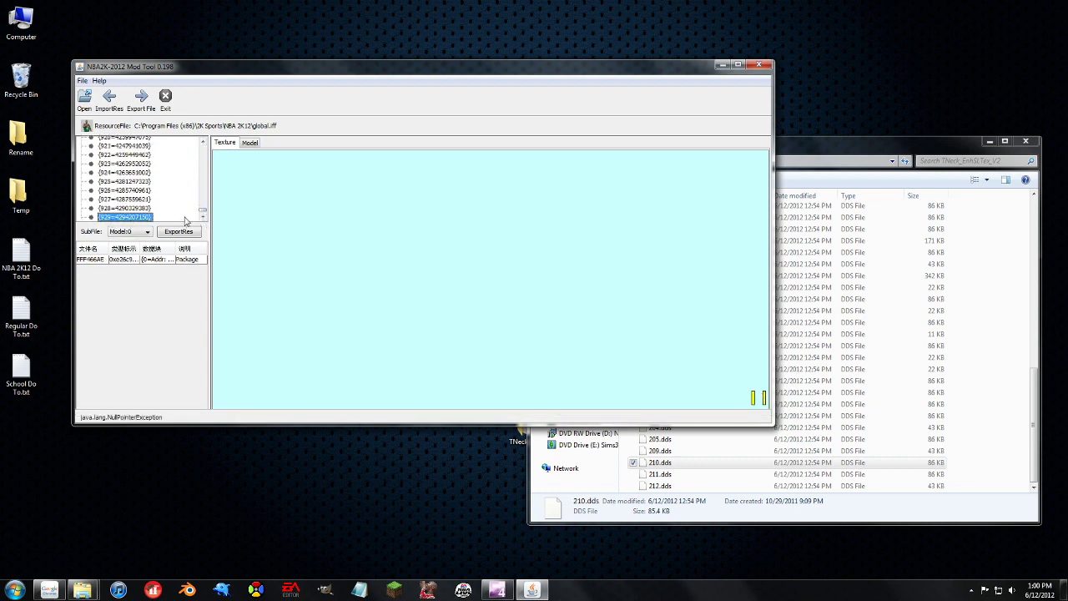
mouse_move(201, 215)
mouse_down()
mouse_move(201, 144)
mouse_move(202, 216)
mouse_up()
click(134, 180)
key(Up)
key(Up)
key(Up)
key(Up)
key(Up)
key(Up)
key(Up)
key(Up)
key(Up)
key(Up)
key(Up)
key(Up)
key(Up)
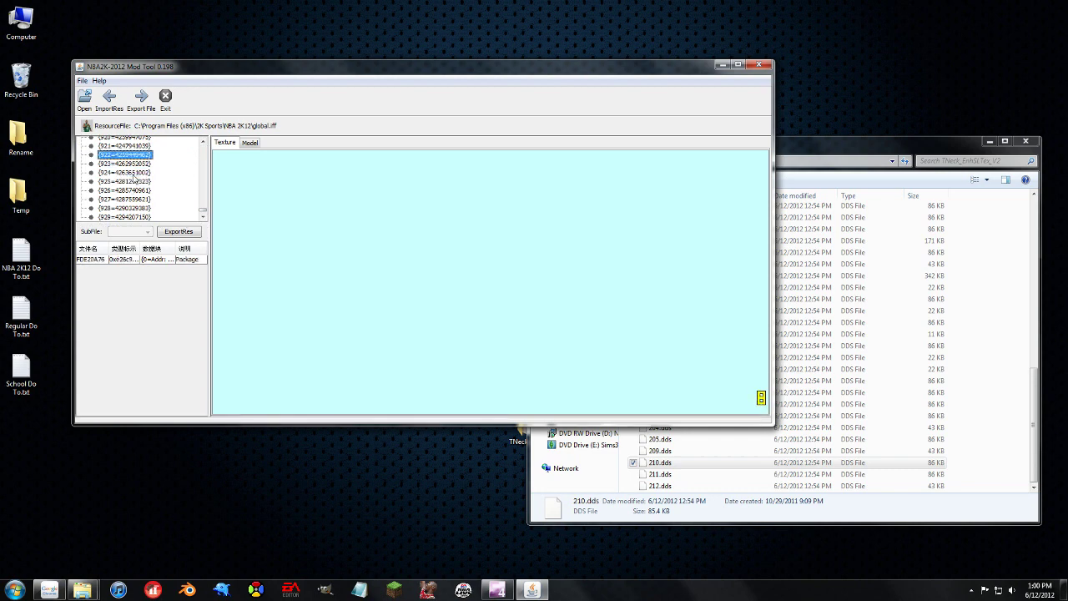
key(Up)
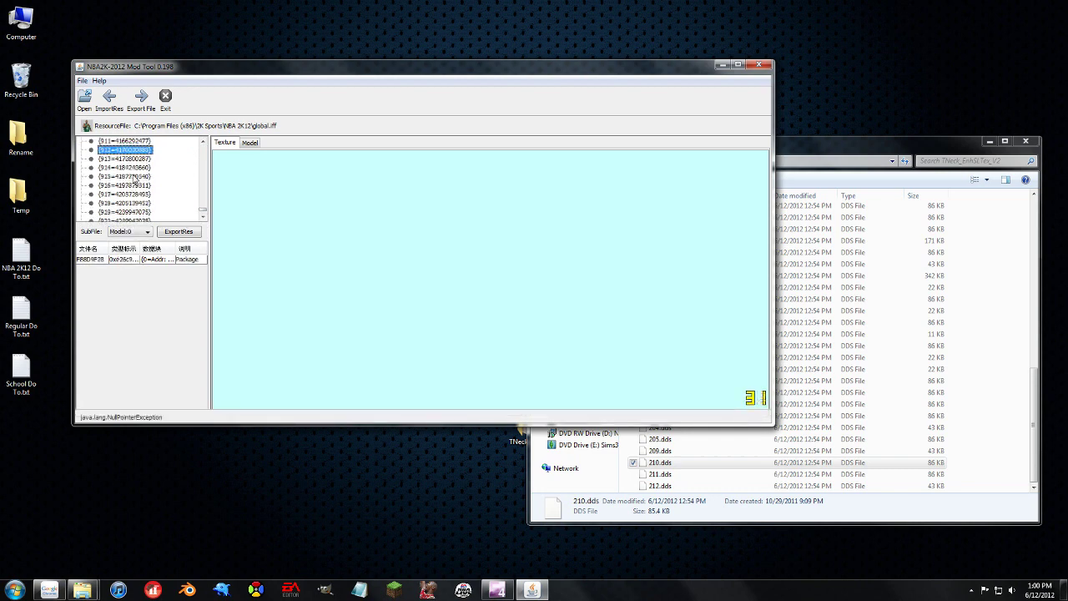
key(Down)
key(Down)
key(Down)
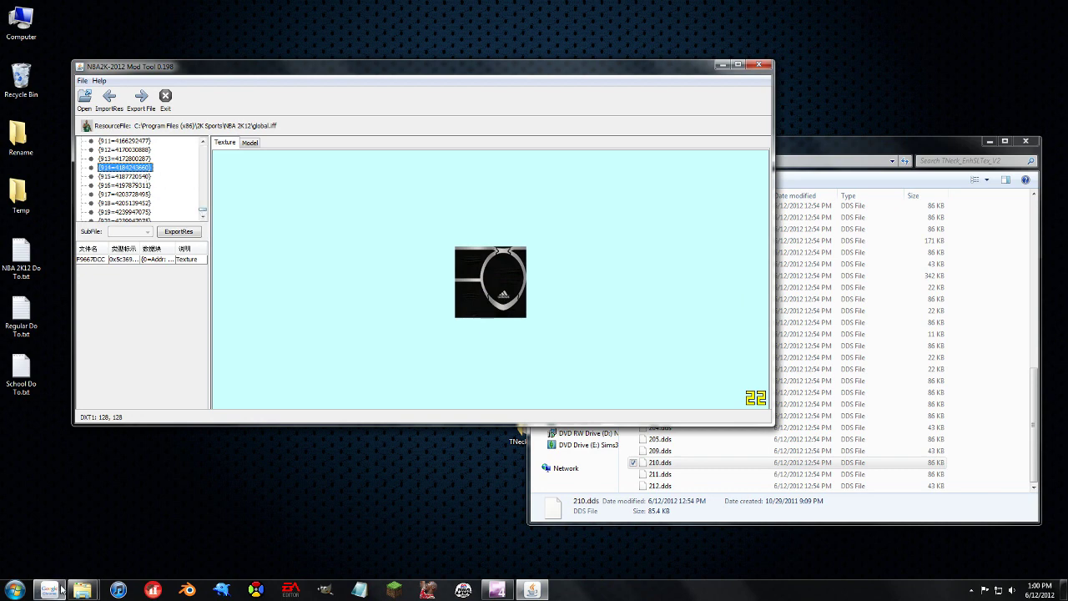
mouse_move(61, 589)
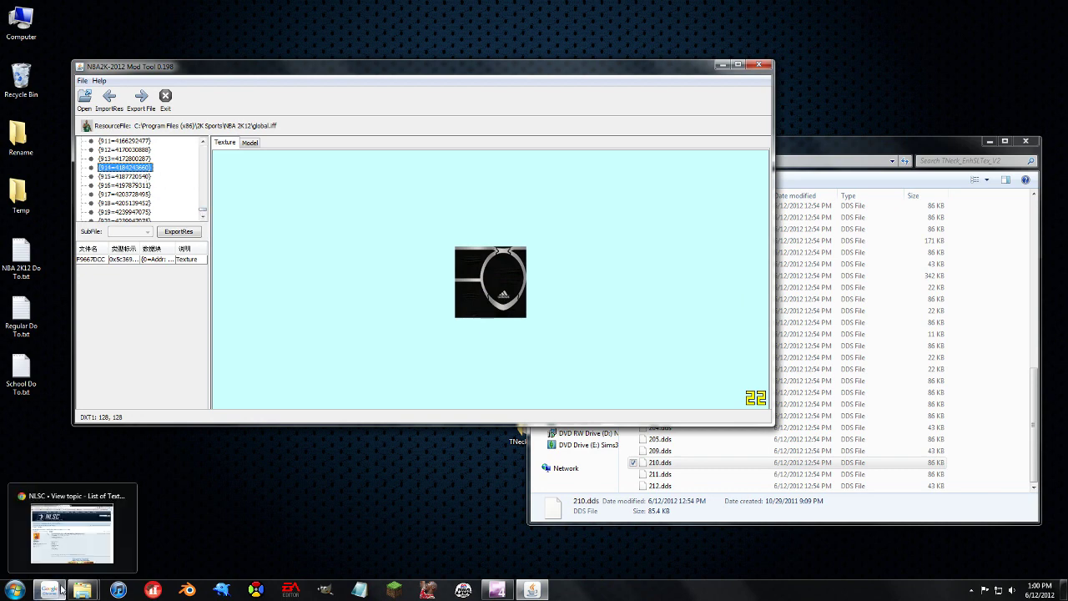
Step: Scroll the NLSC forum topic to the Global.iff code box and search the page for 'knee'
click(63, 543)
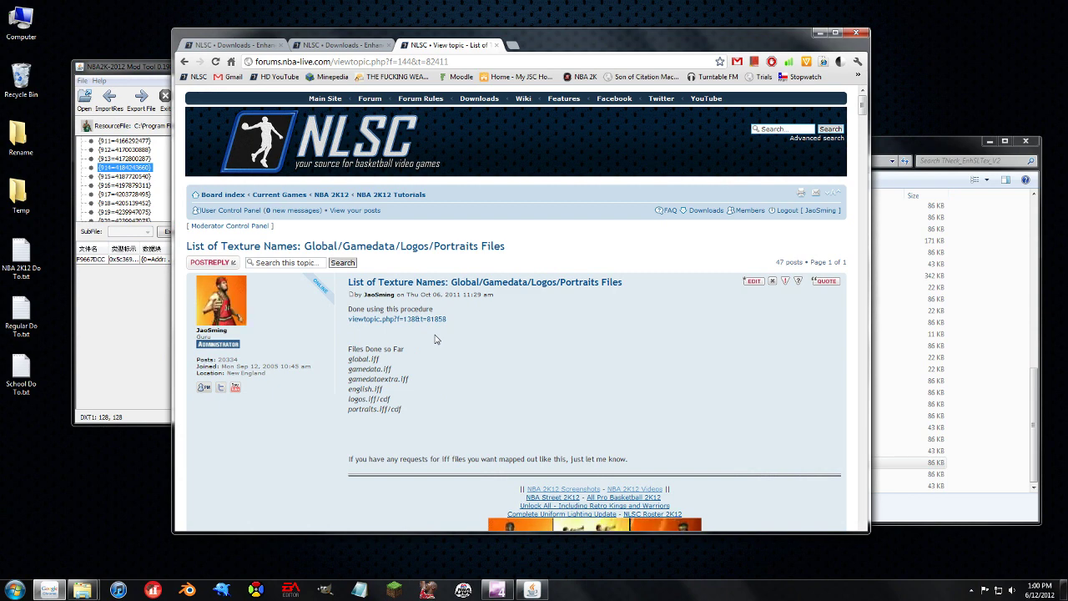
scroll(401, 334, down, 3)
scroll(318, 298, up, 3)
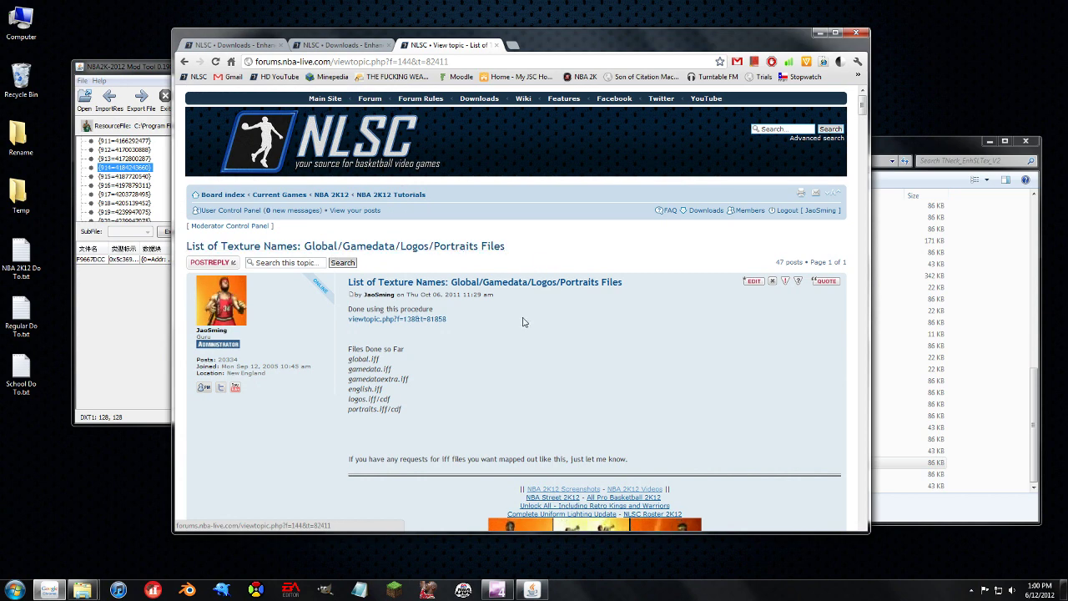
drag(443, 414, 350, 357)
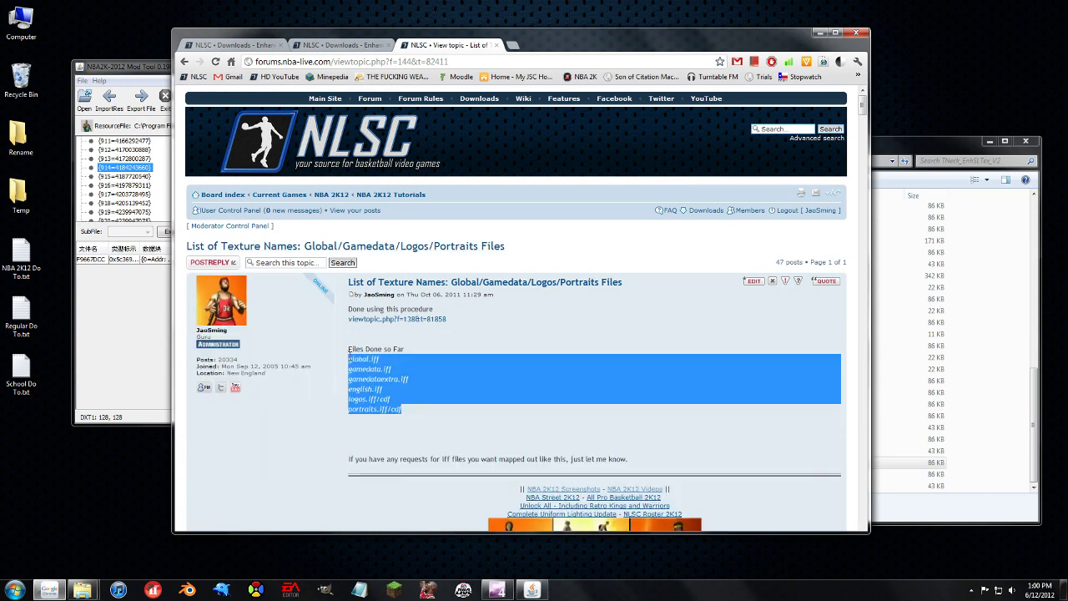
click(364, 368)
scroll(284, 346, down, 4)
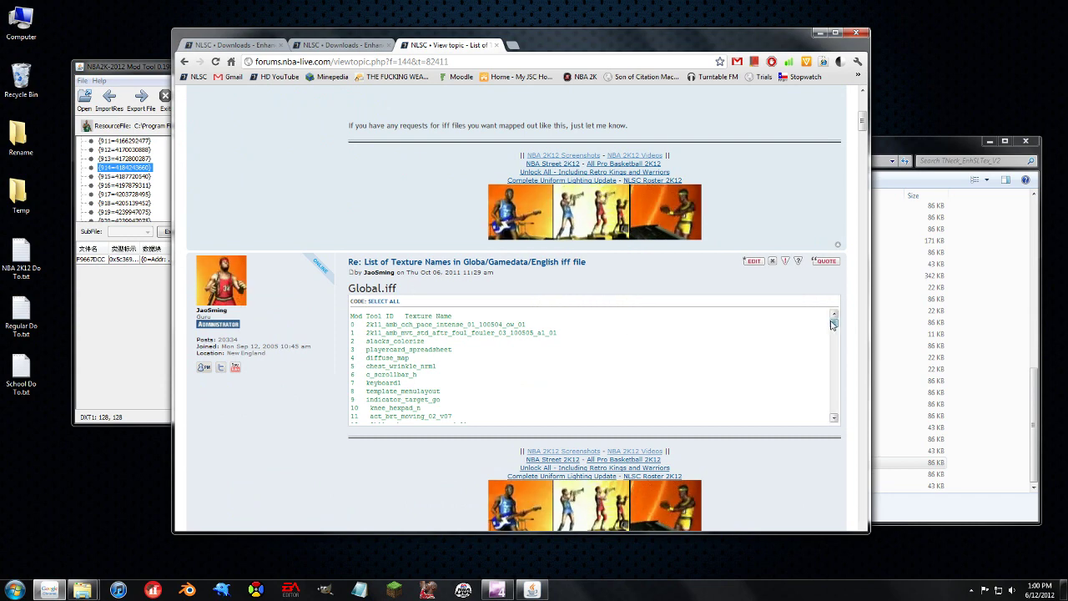
mouse_move(834, 325)
mouse_down()
mouse_move(835, 403)
mouse_move(833, 321)
mouse_up()
key(ctrl+f)
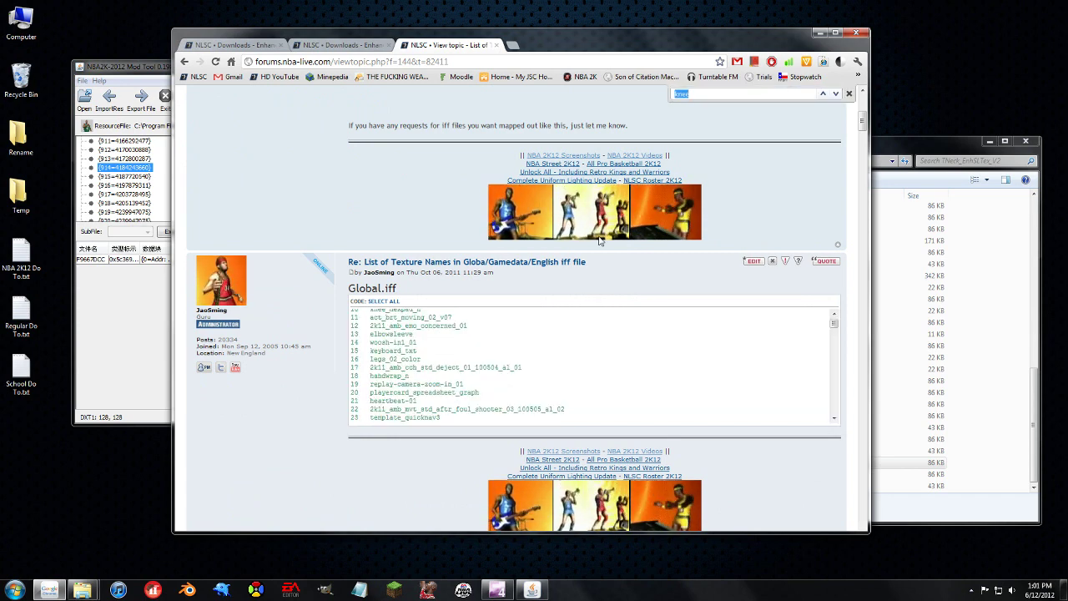
click(835, 95)
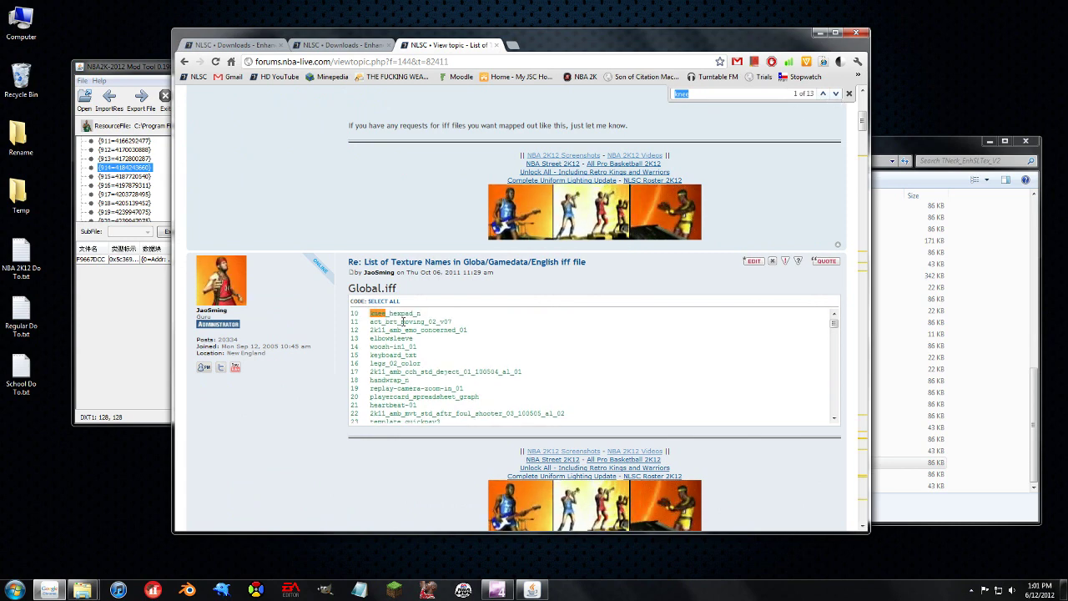
Step: Scroll the Mod Tool's global.iff tree and preview texture entry 10
click(128, 335)
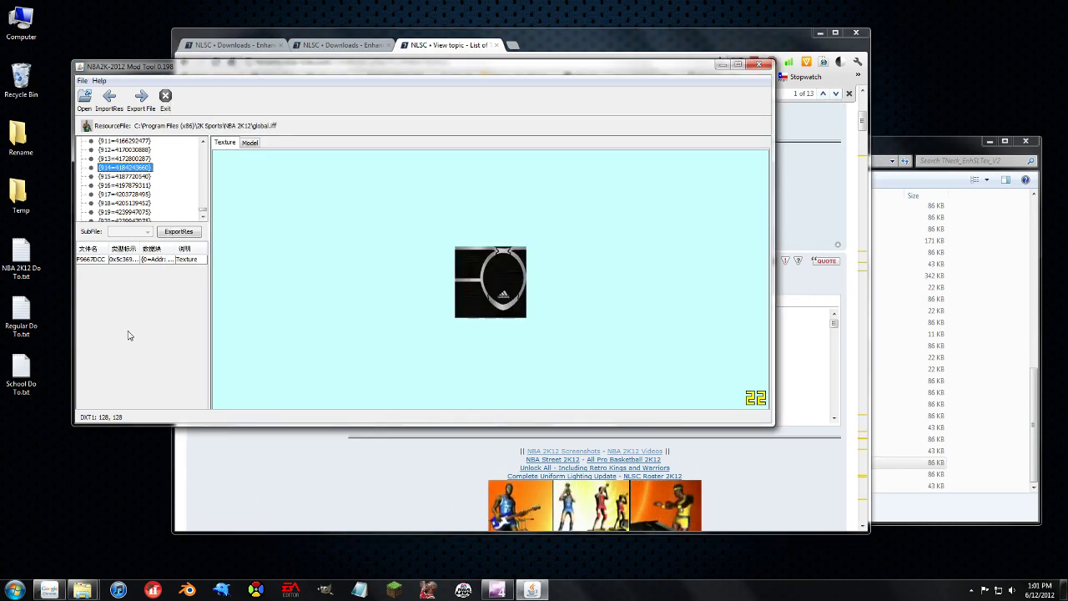
drag(200, 216, 202, 142)
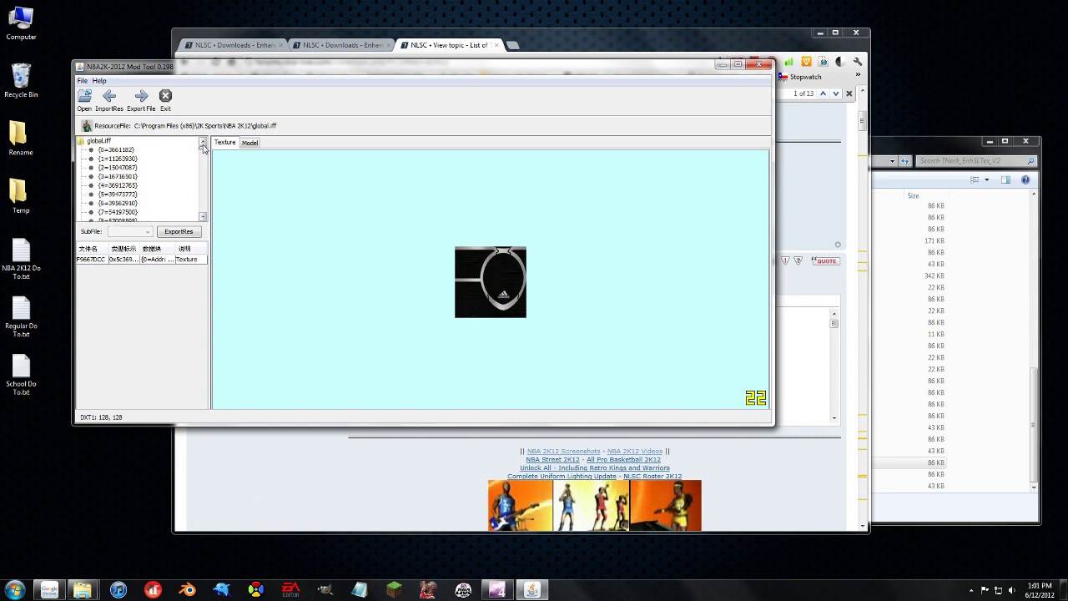
scroll(129, 192, down, 3)
click(114, 157)
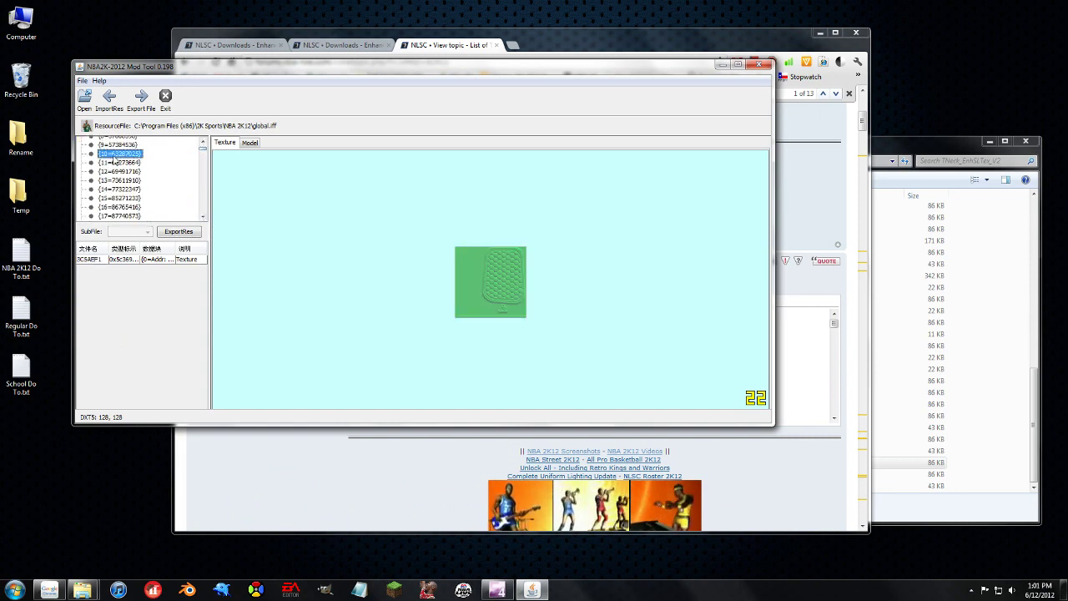
Step: Find the next 'knee' match, entry 94, and preview its red kneepad texture in the Mod Tool
click(578, 39)
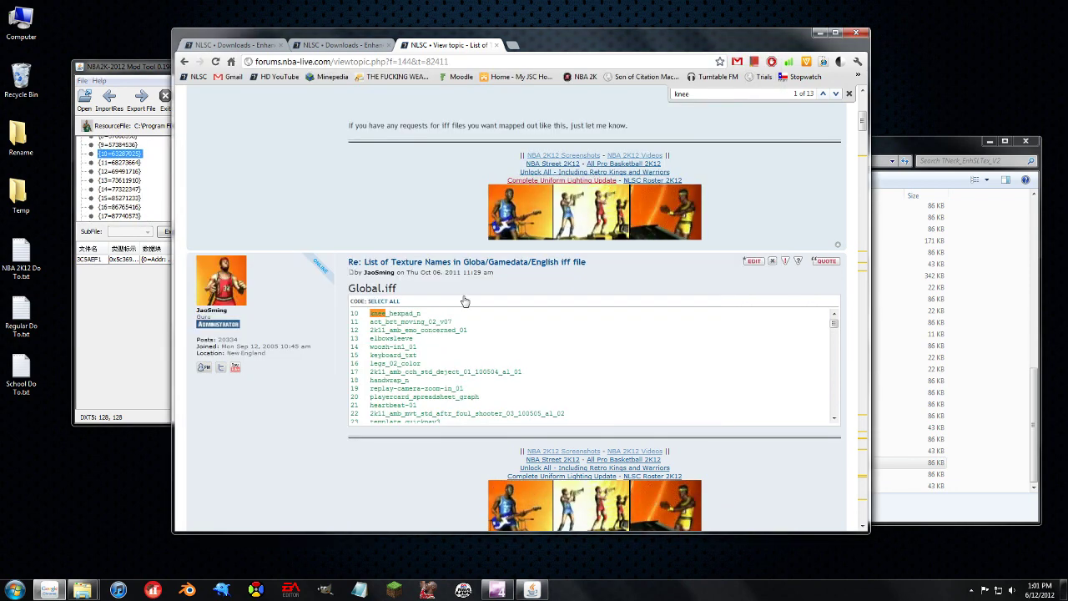
key(Return)
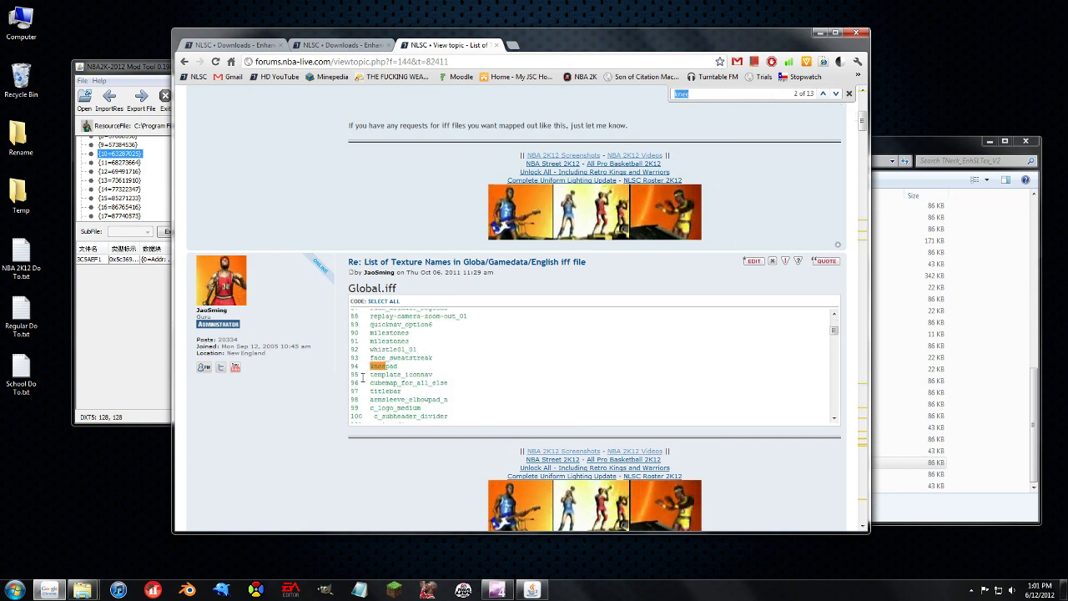
key(alt+Tab)
scroll(203, 196, down, 3)
scroll(203, 197, down, 20)
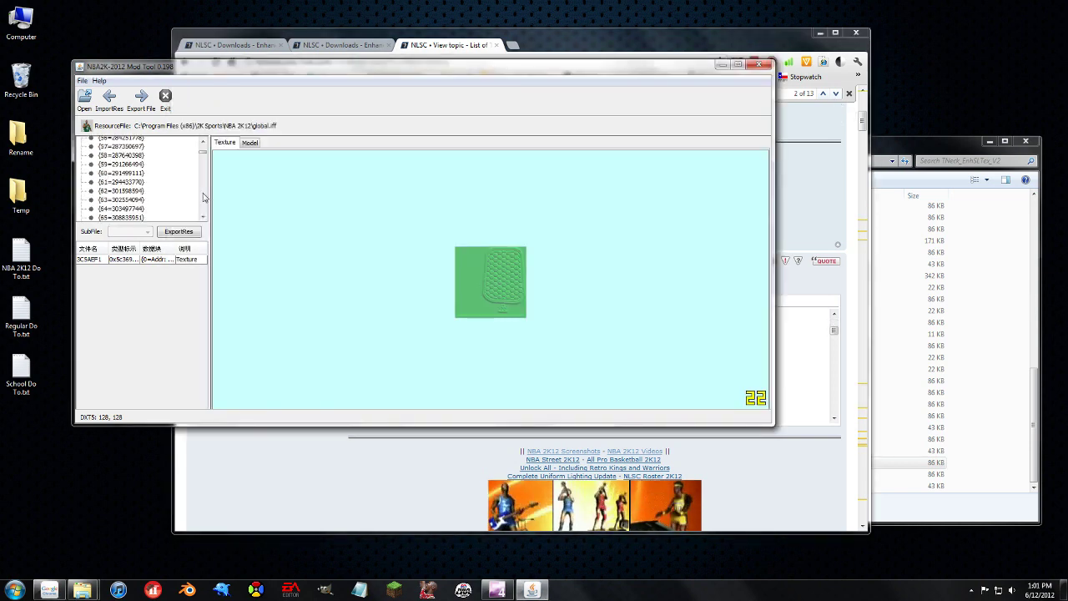
click(140, 137)
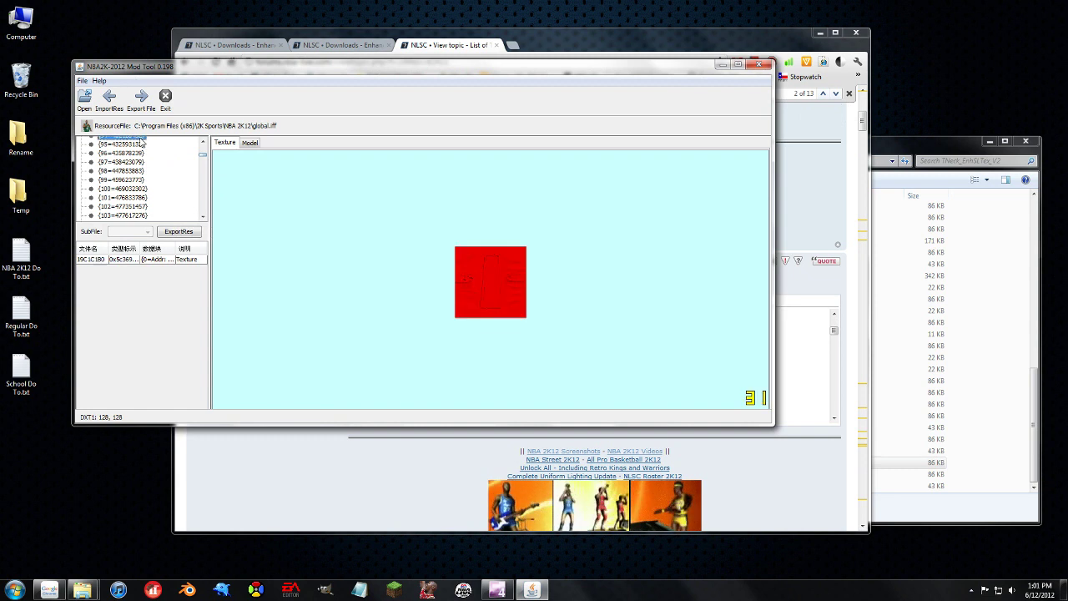
click(202, 144)
click(203, 144)
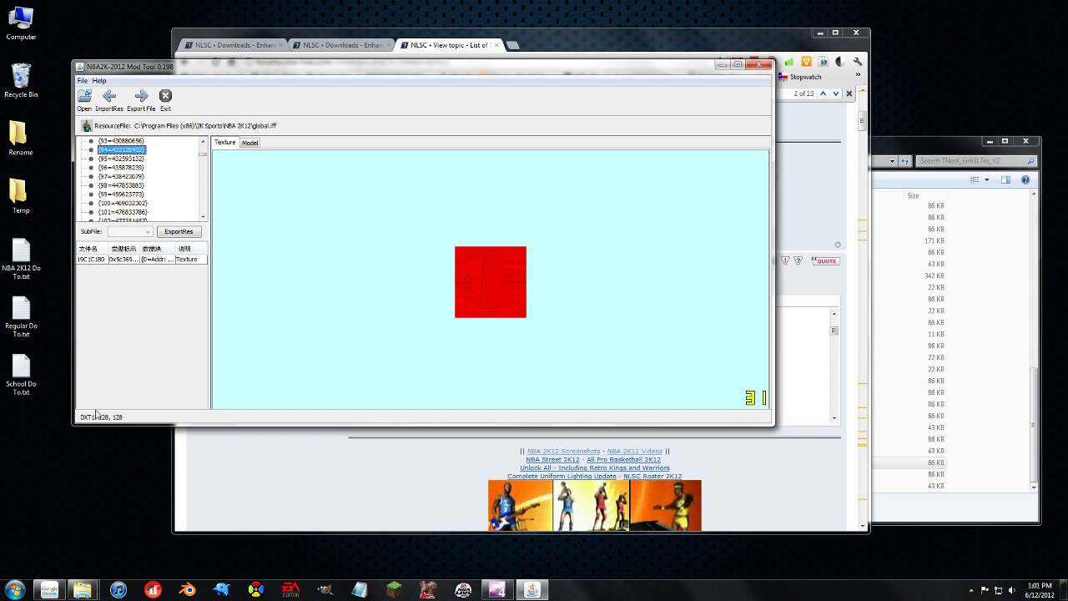
Step: Export texture 94 to the Desktop as 94.dds
click(177, 231)
click(294, 222)
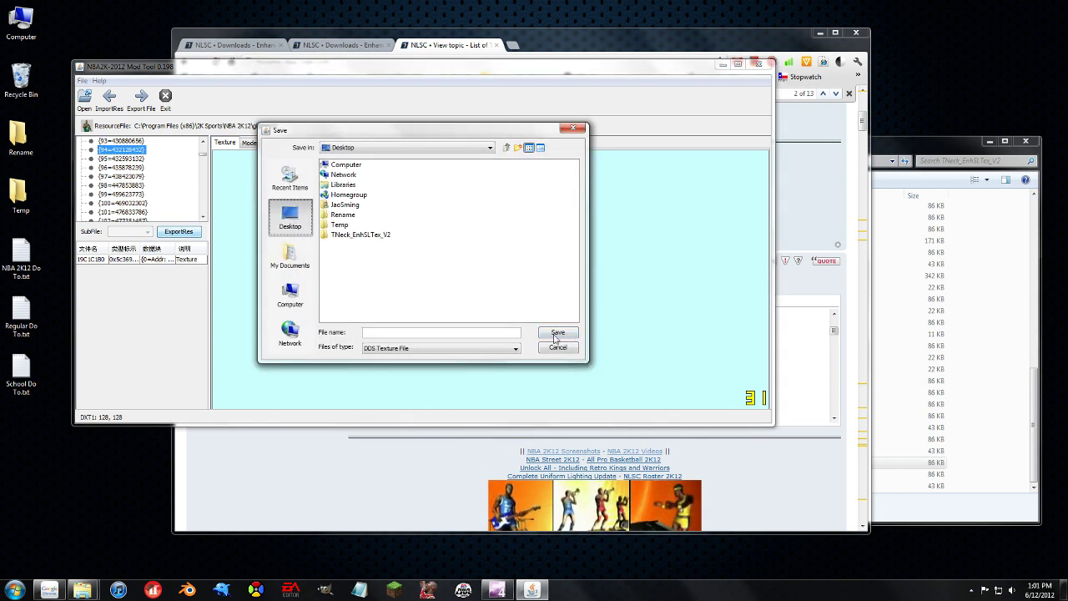
click(415, 333)
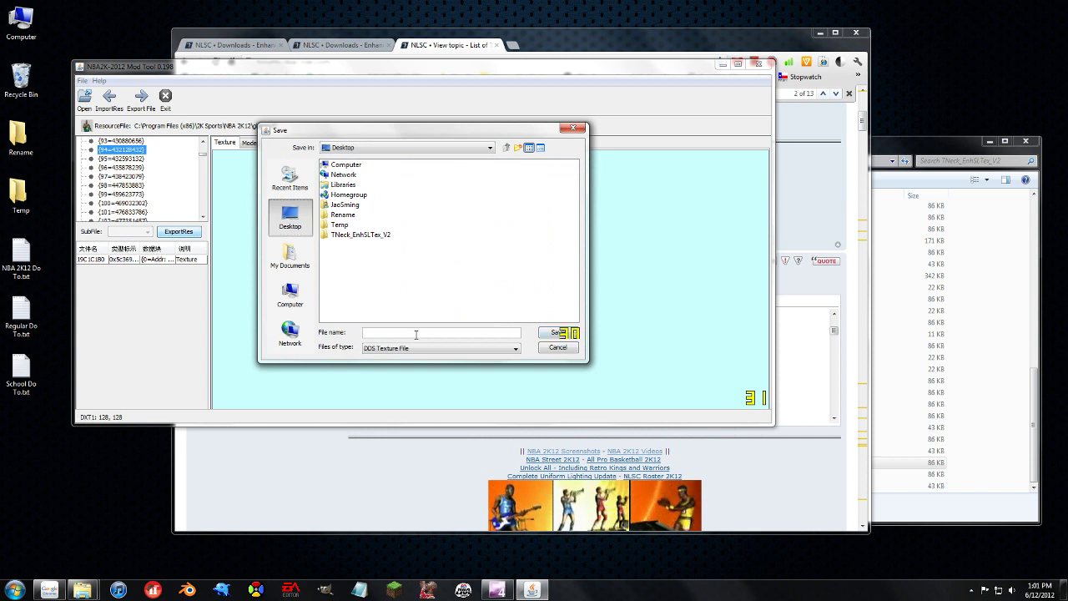
text(94)
key(Return)
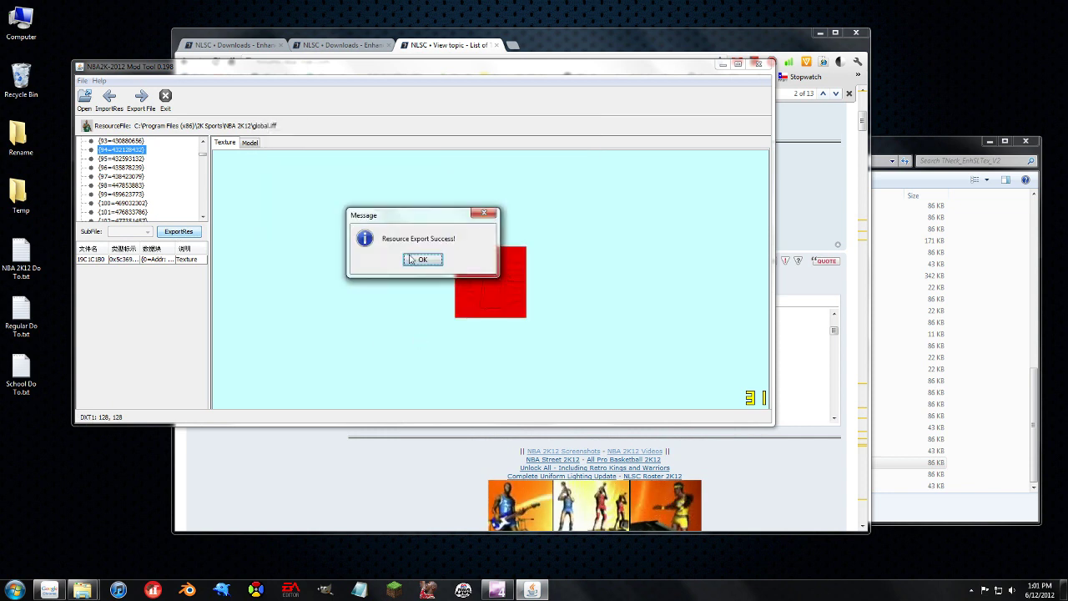
click(423, 260)
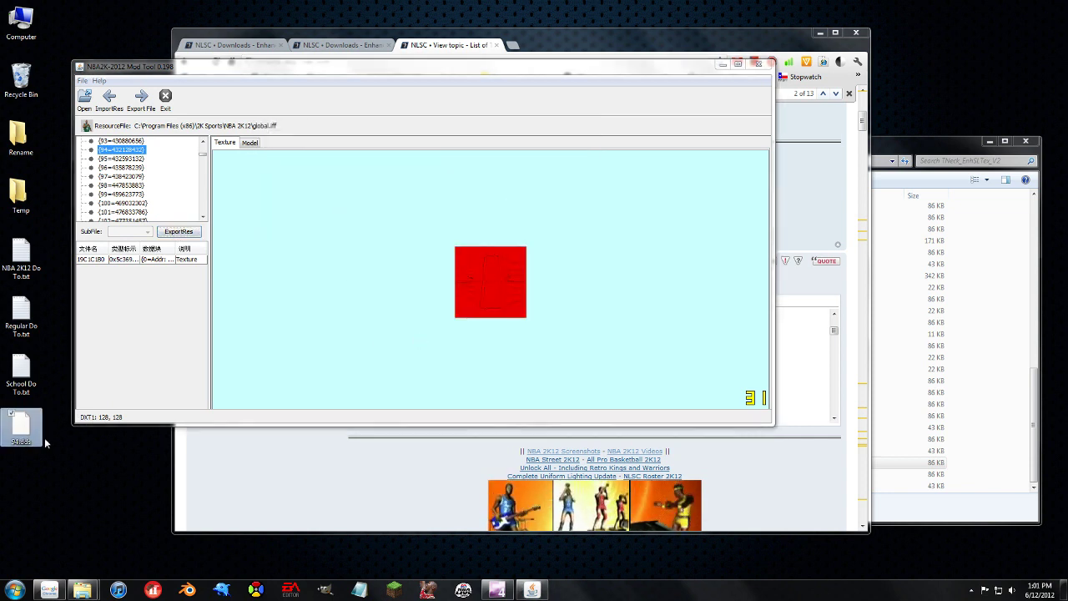
Step: Re-import Desktop\94.dds into entry 94, then return to the forum thread
click(108, 98)
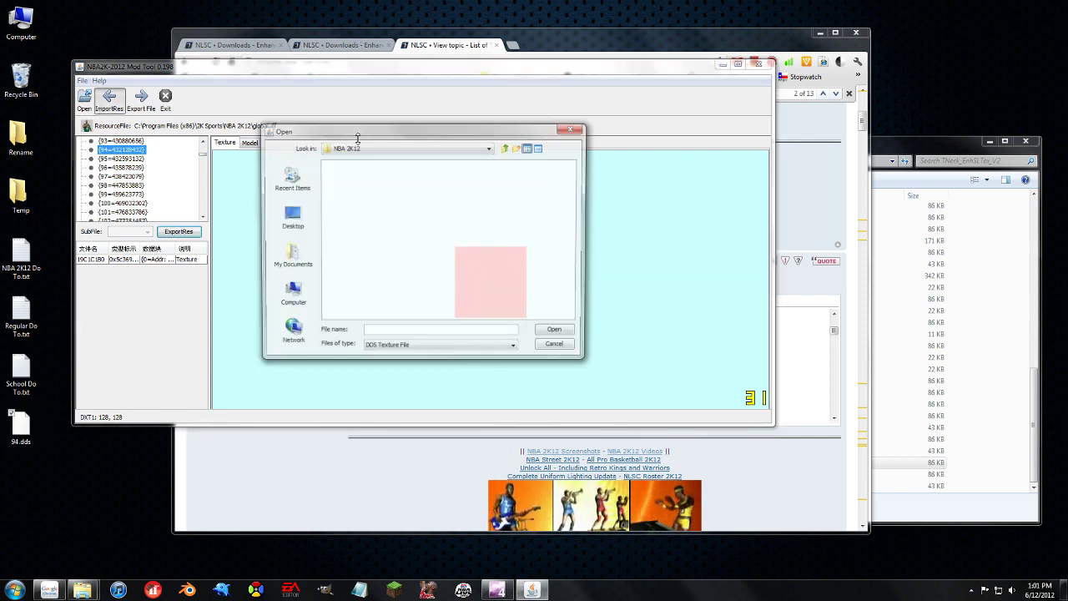
click(307, 230)
double_click(342, 247)
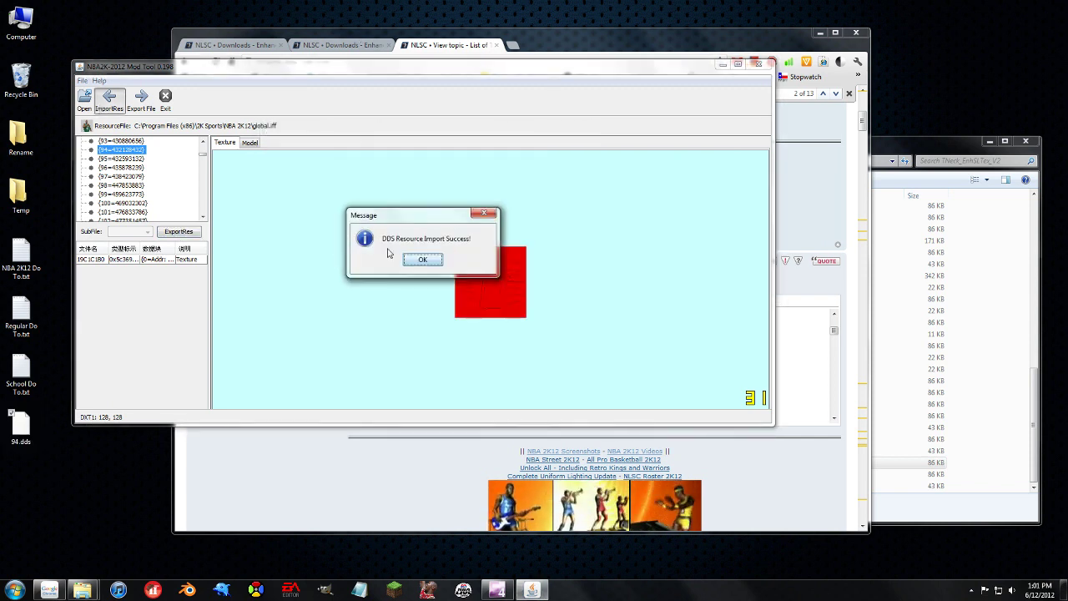
click(410, 262)
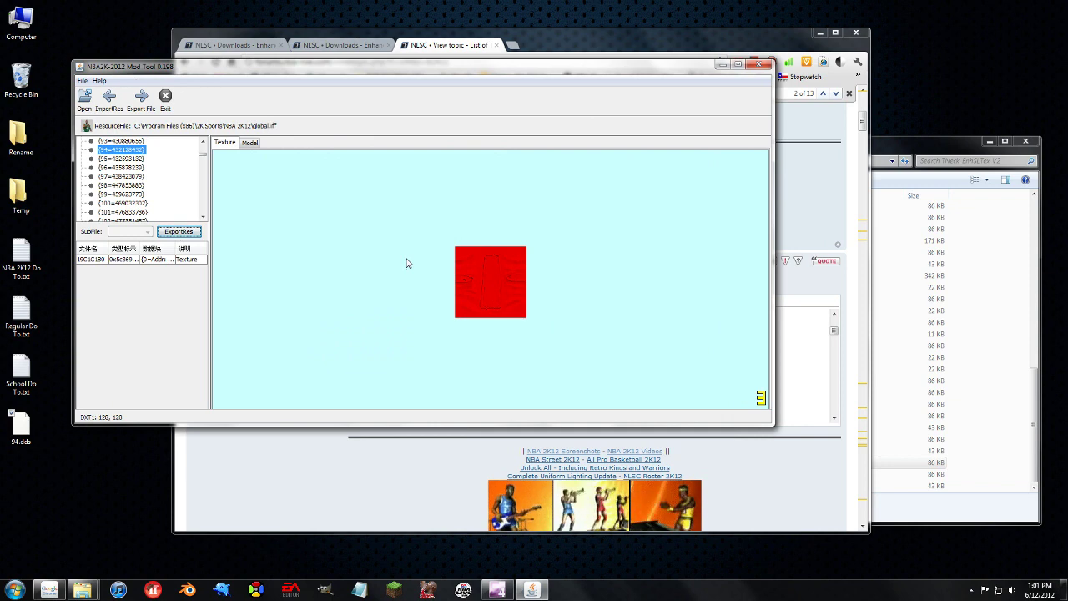
click(512, 39)
Step: Scroll down through the texture names thread's posts and back up to the opening post
scroll(286, 241, down, 2)
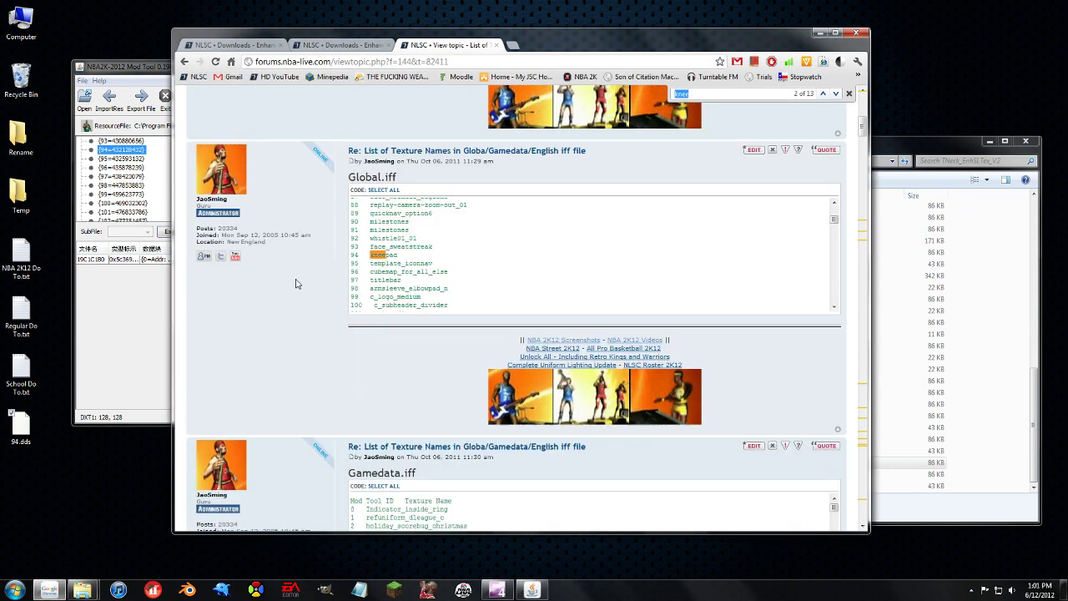
scroll(296, 283, down, 7)
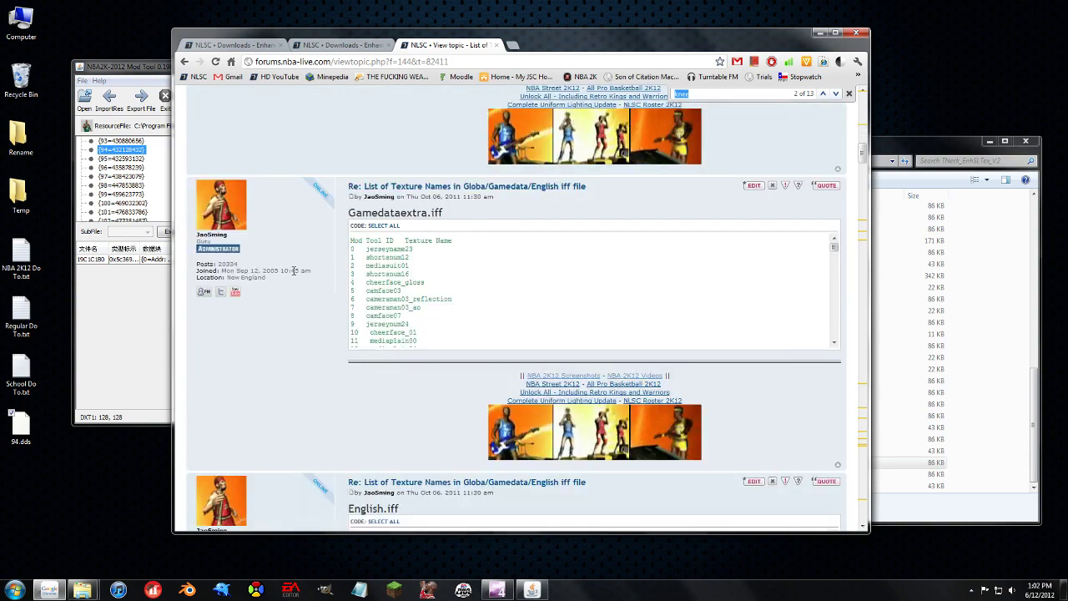
scroll(294, 272, down, 4)
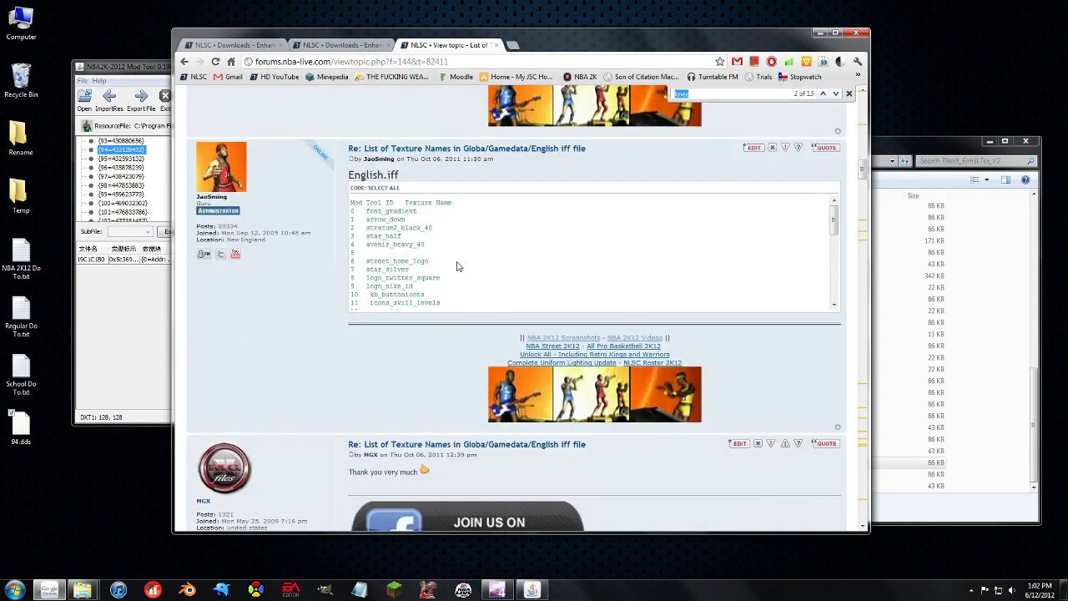
scroll(457, 266, down, 8)
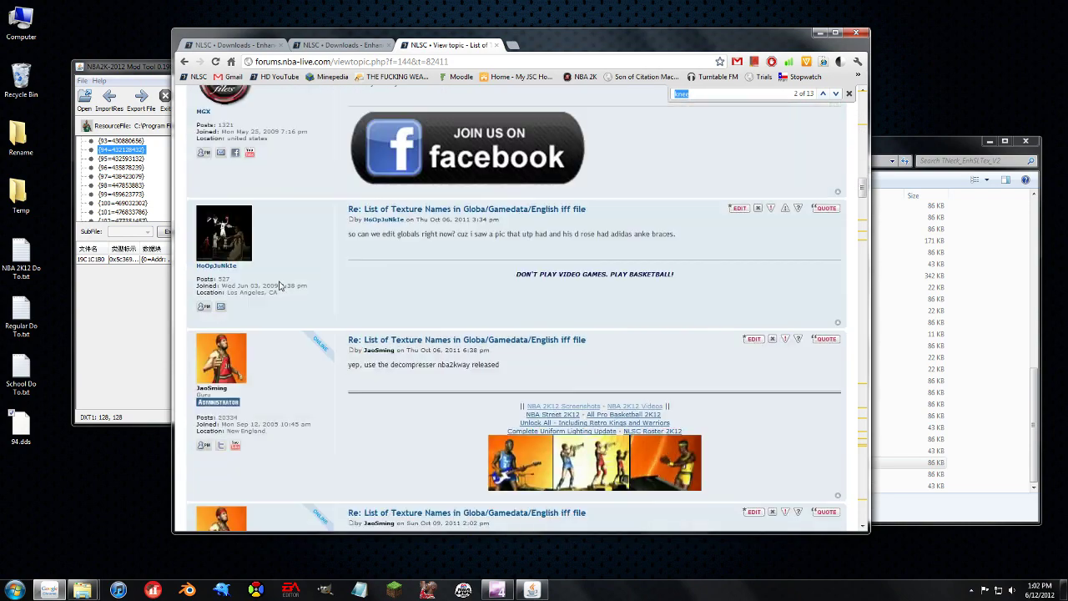
scroll(282, 286, down, 3)
scroll(287, 279, up, 4)
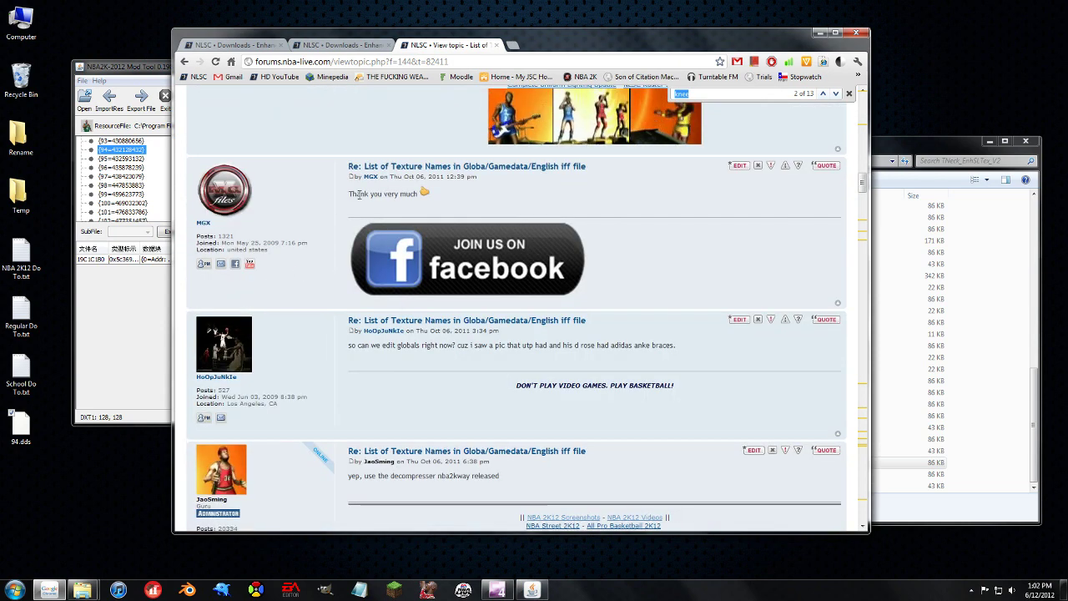
scroll(278, 253, up, 6)
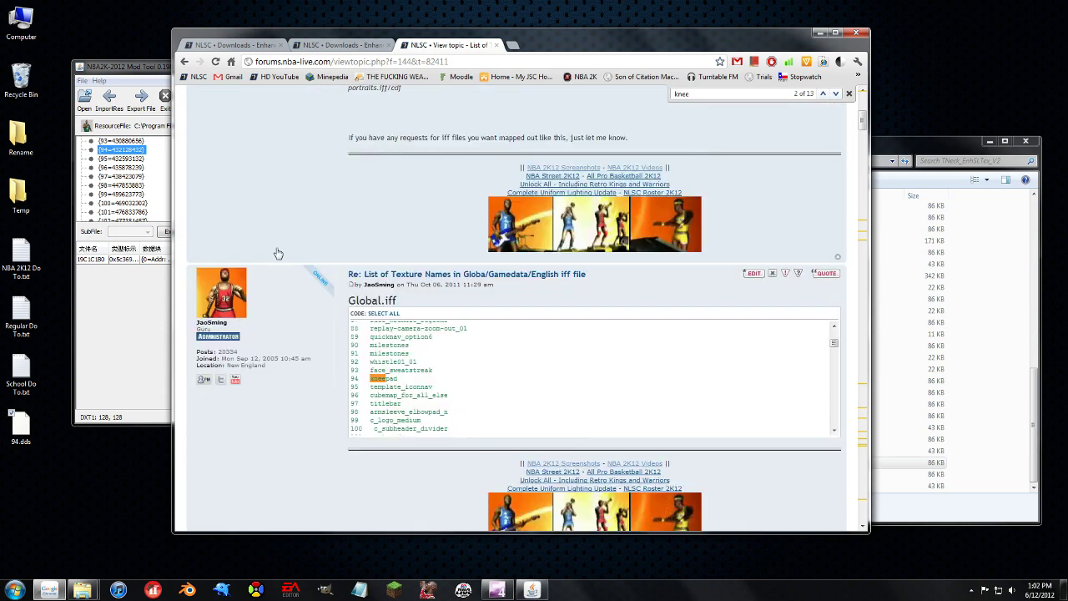
scroll(278, 253, up, 10)
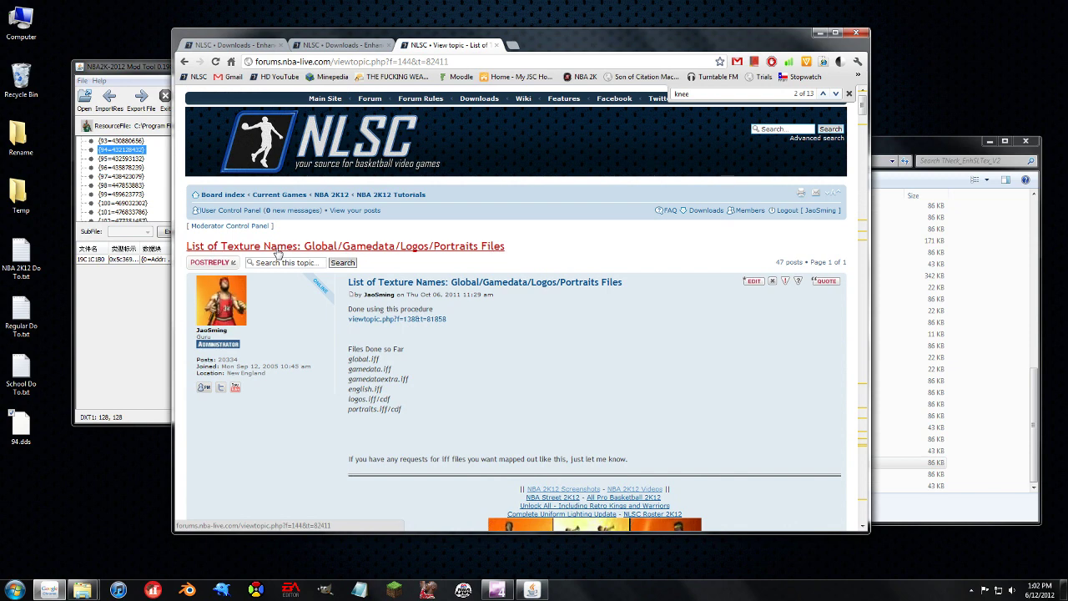